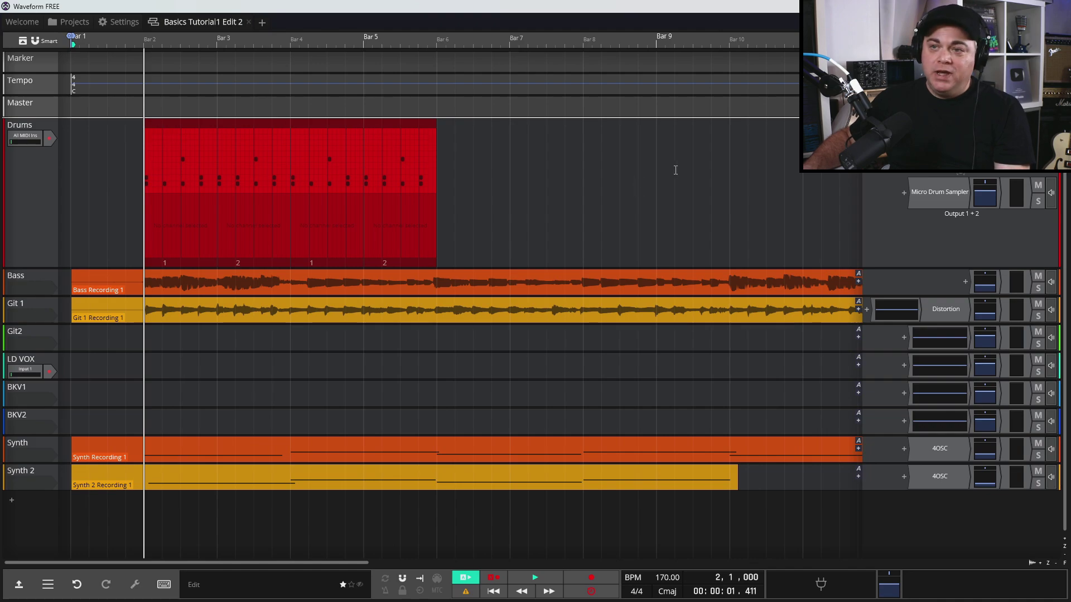
Copy the Drums clip so the copy starts at bar 6, and view the copy's steps in the clip editor.
click(246, 208)
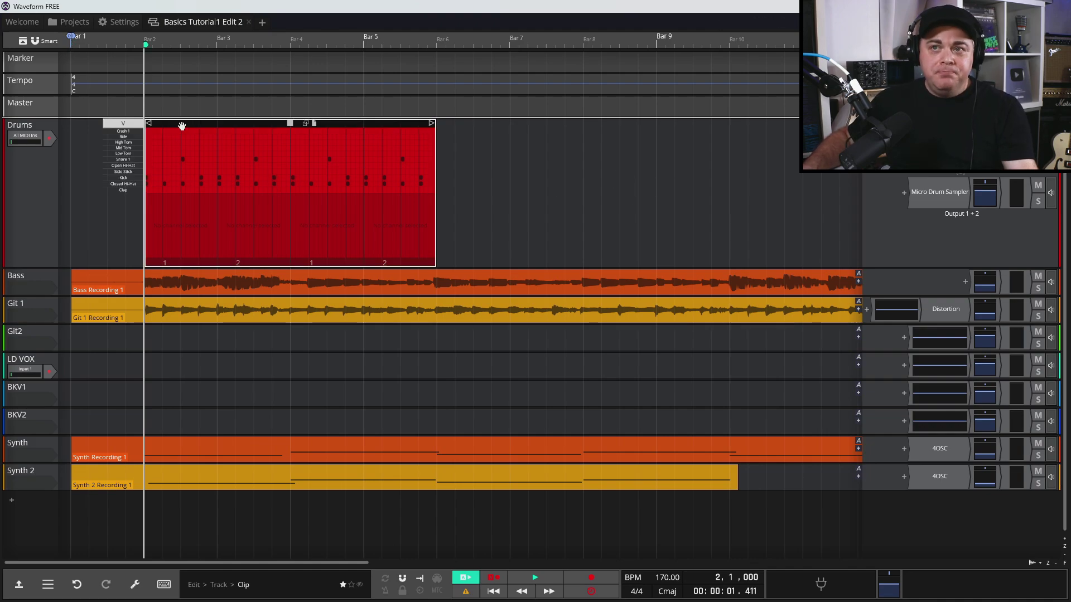
drag(171, 125, 463, 134)
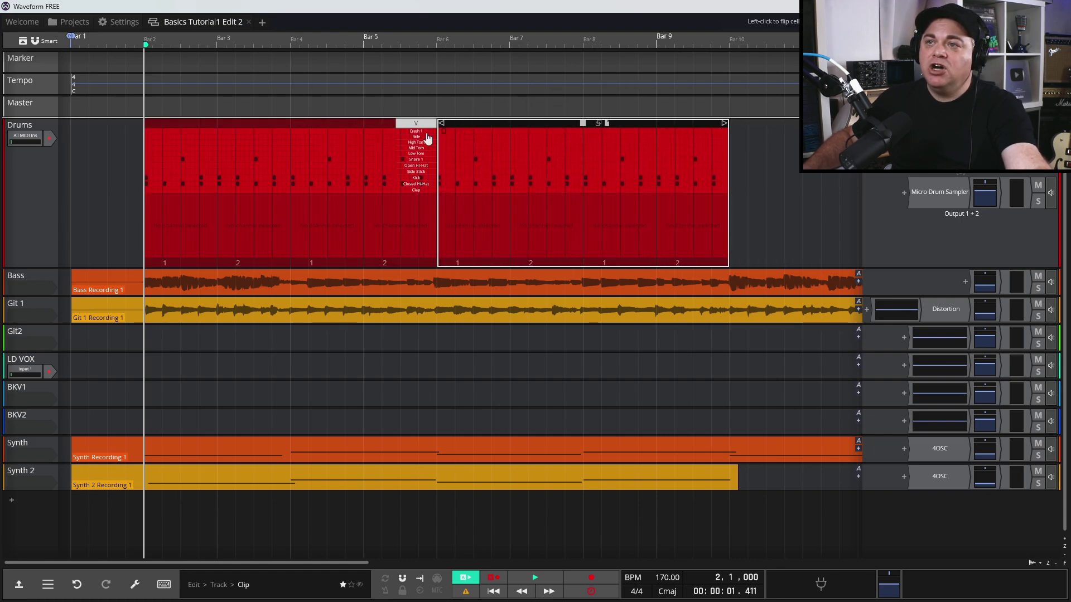
double_click(519, 122)
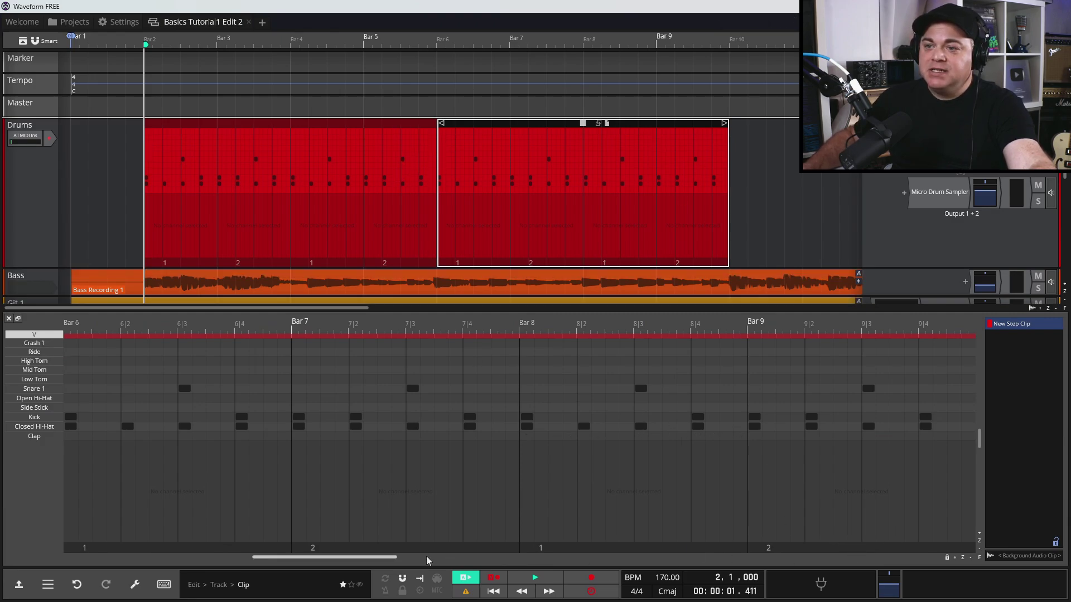
drag(382, 557, 477, 557)
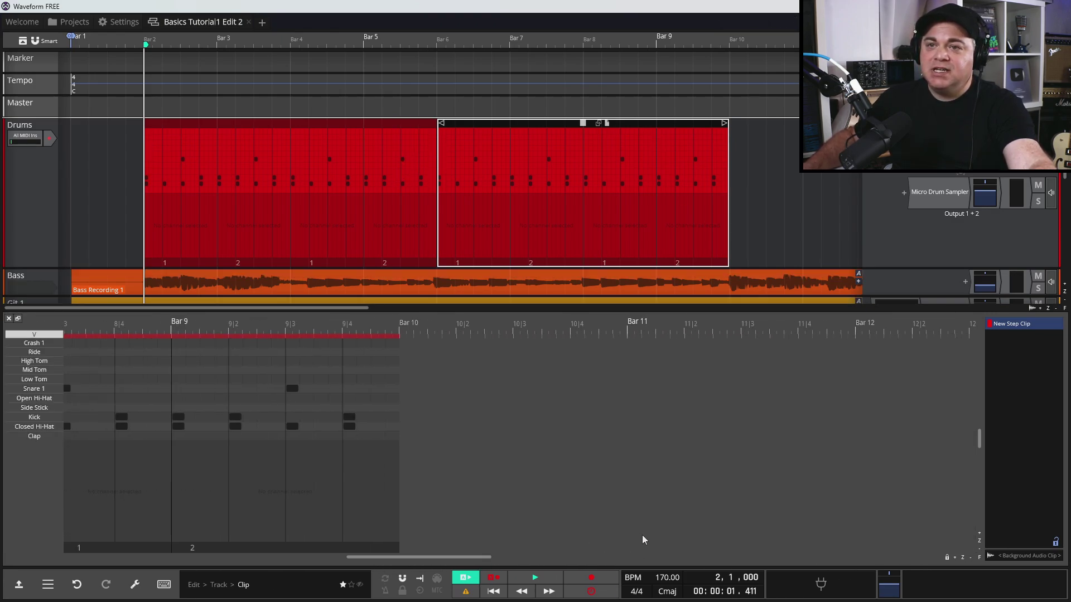
click(9, 318)
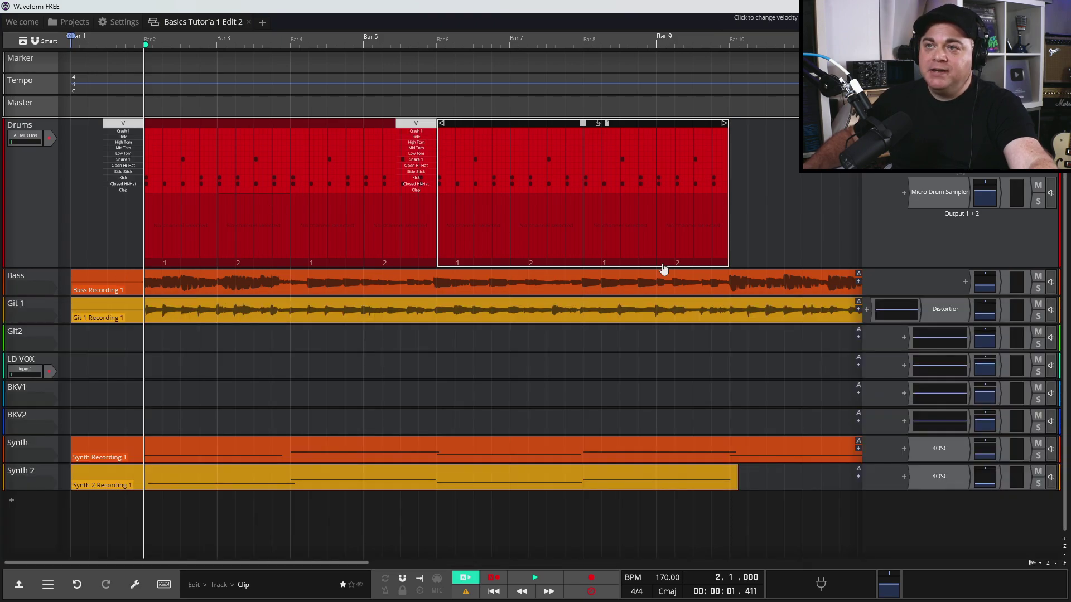
Try placing further copies of the Drums clip end to end along its track, and delete the copy at bar 6.
drag(461, 127, 779, 135)
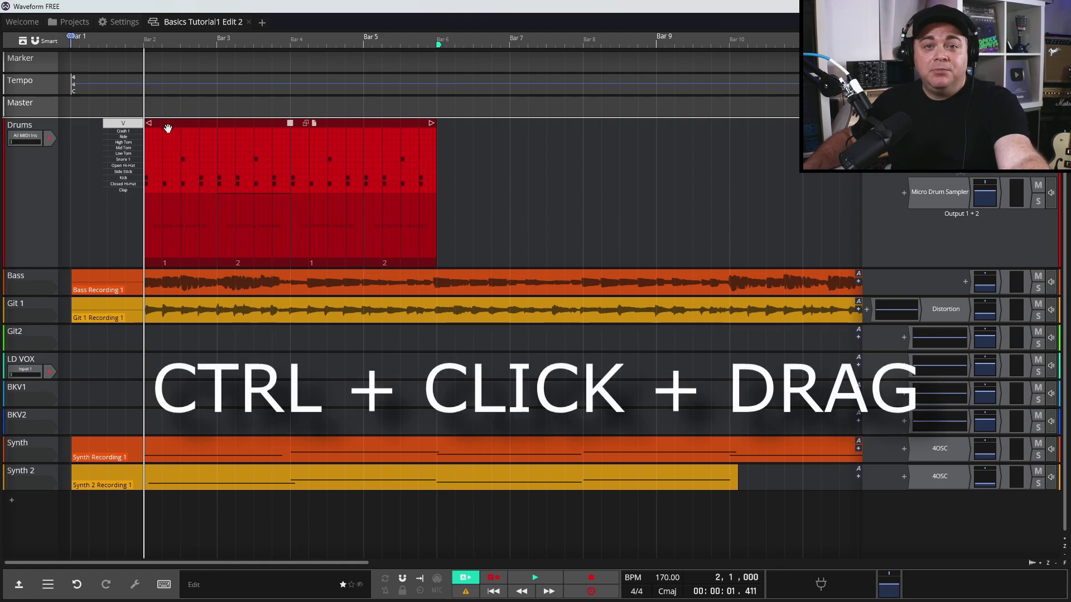
drag(168, 128, 468, 119)
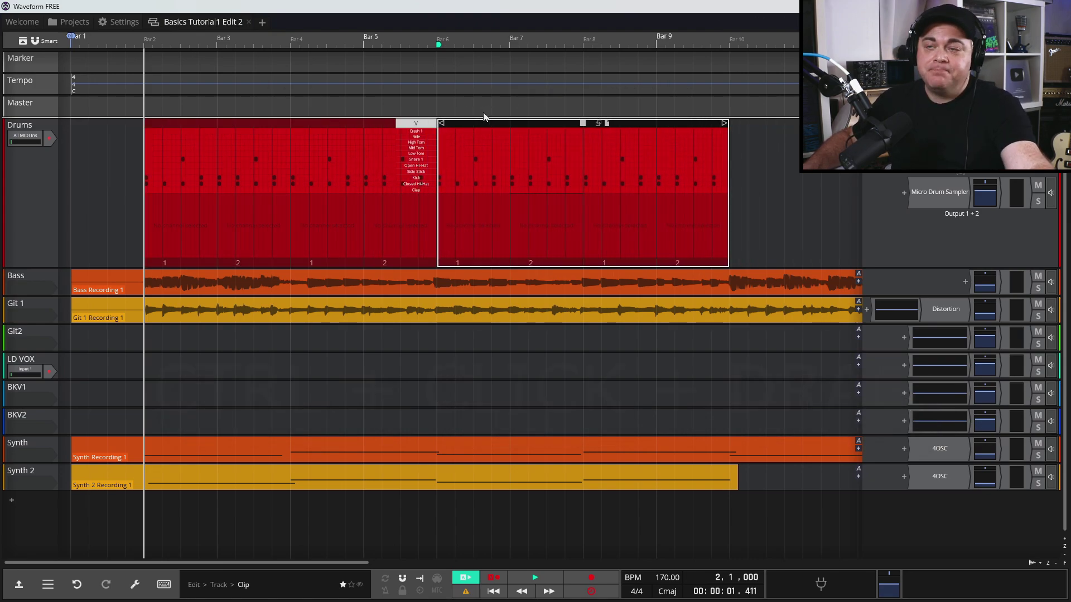
key(Delete)
Copy the Drums clip, paste it onto the same track at bar 6, and delete the pasted clip.
click(268, 127)
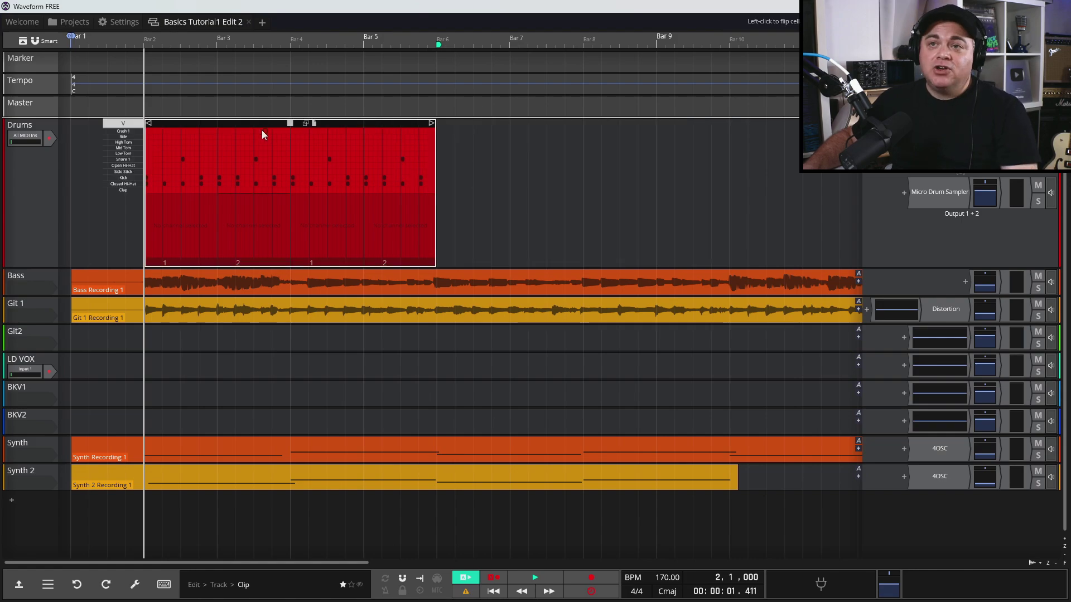
right_click(218, 123)
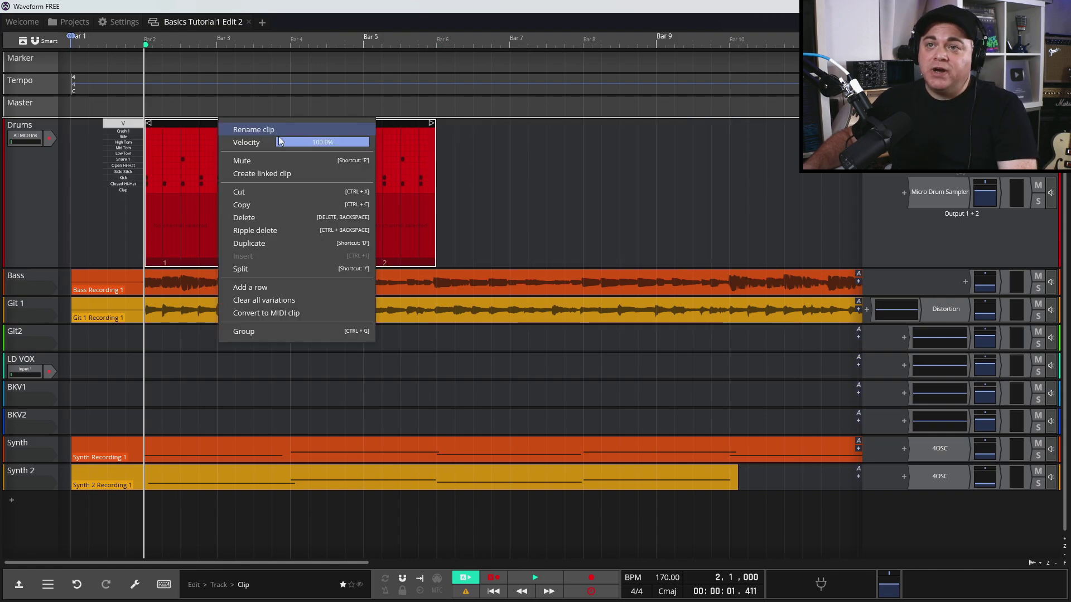
click(260, 204)
click(438, 176)
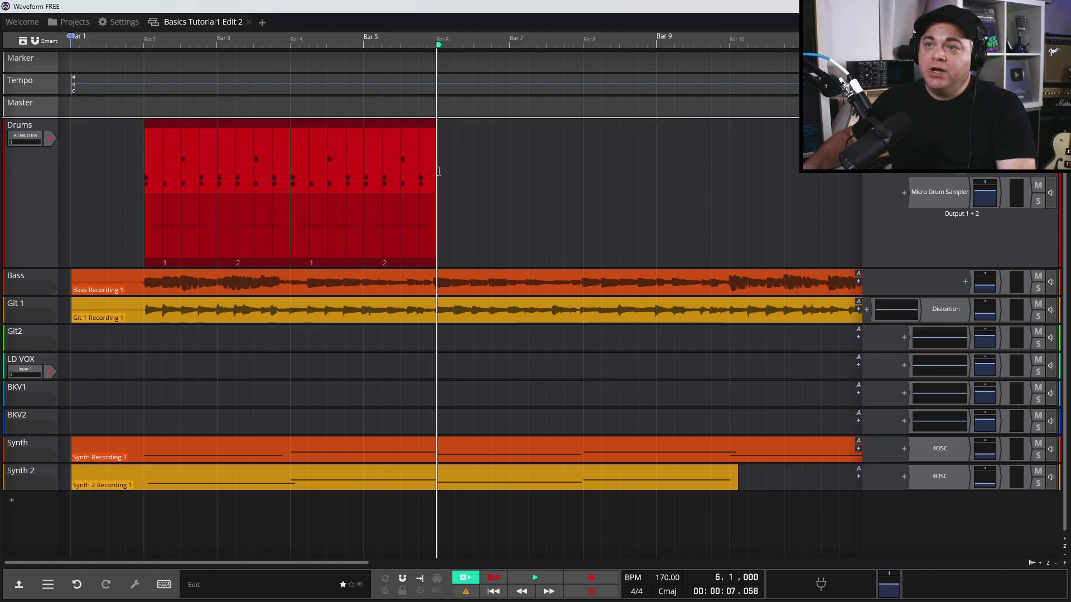
right_click(438, 176)
click(463, 233)
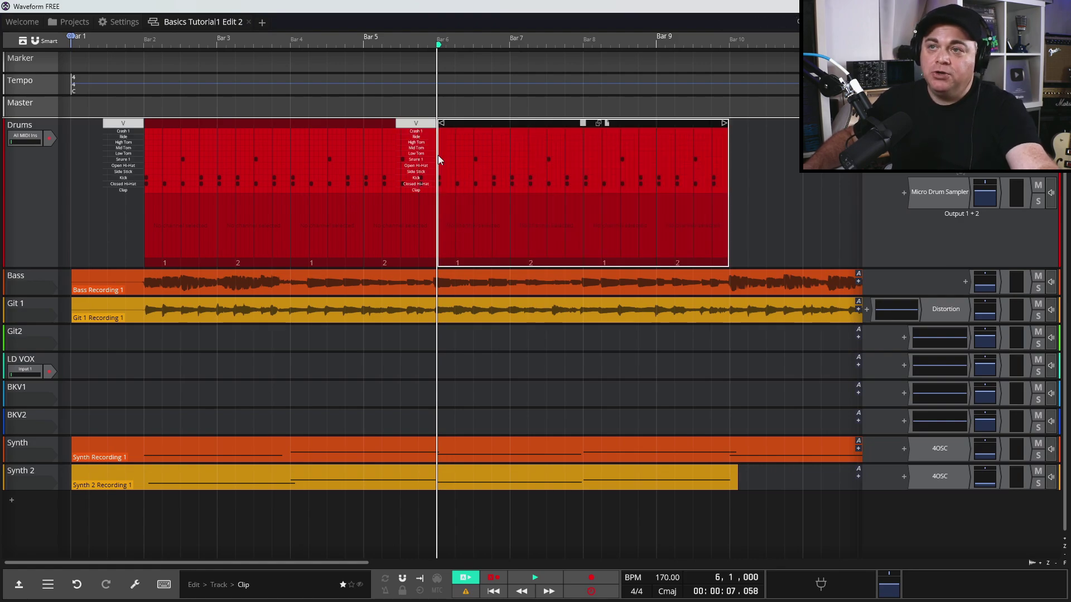
key(Delete)
Place a pasted copy of the Drums clip at bar 6, directly after the original.
click(228, 126)
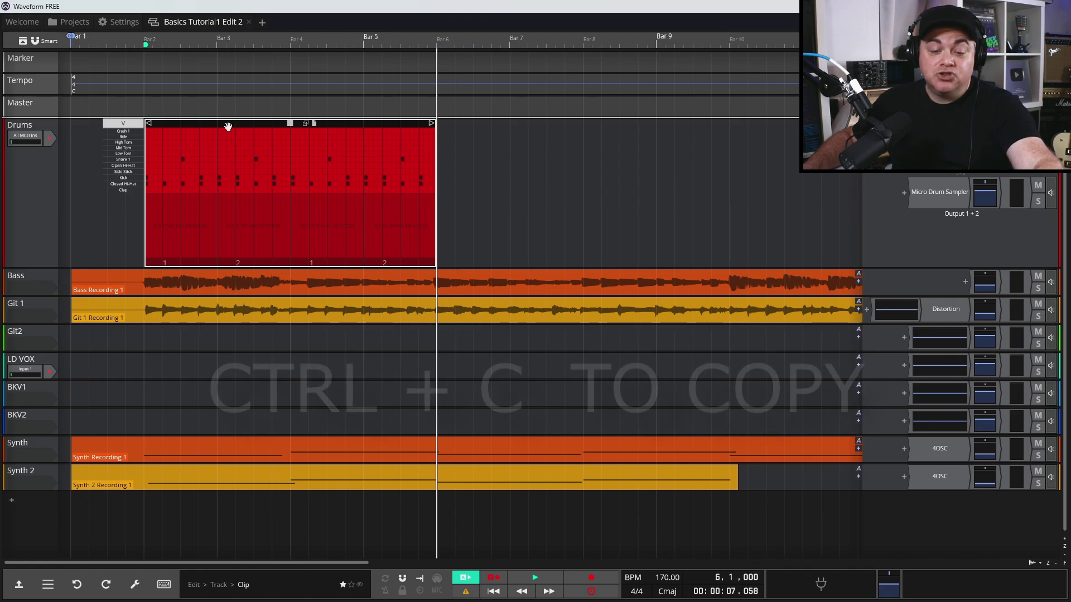
click(444, 165)
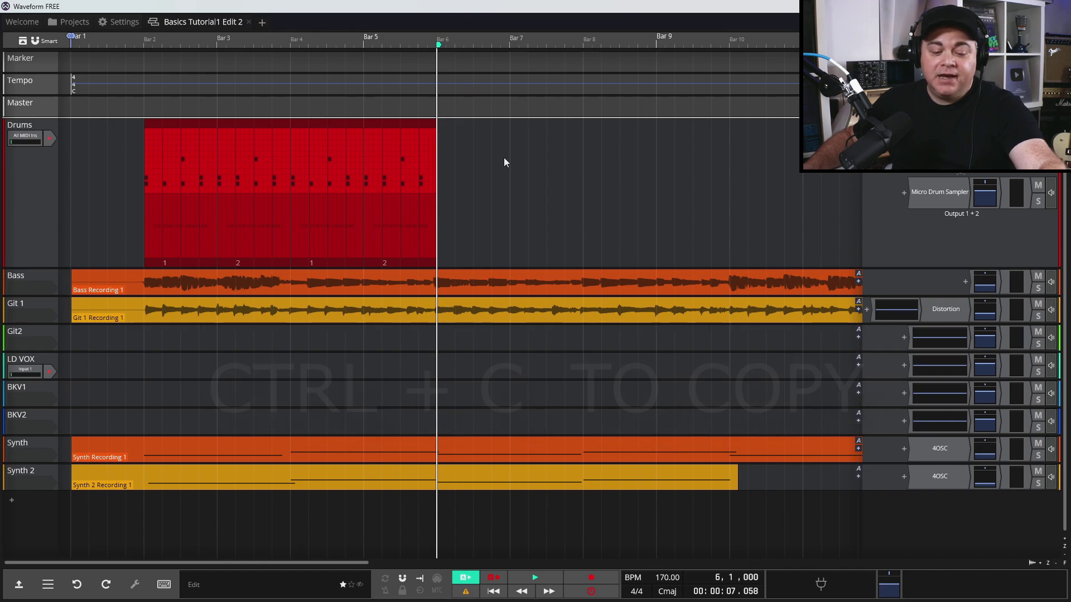
key(ctrl+v)
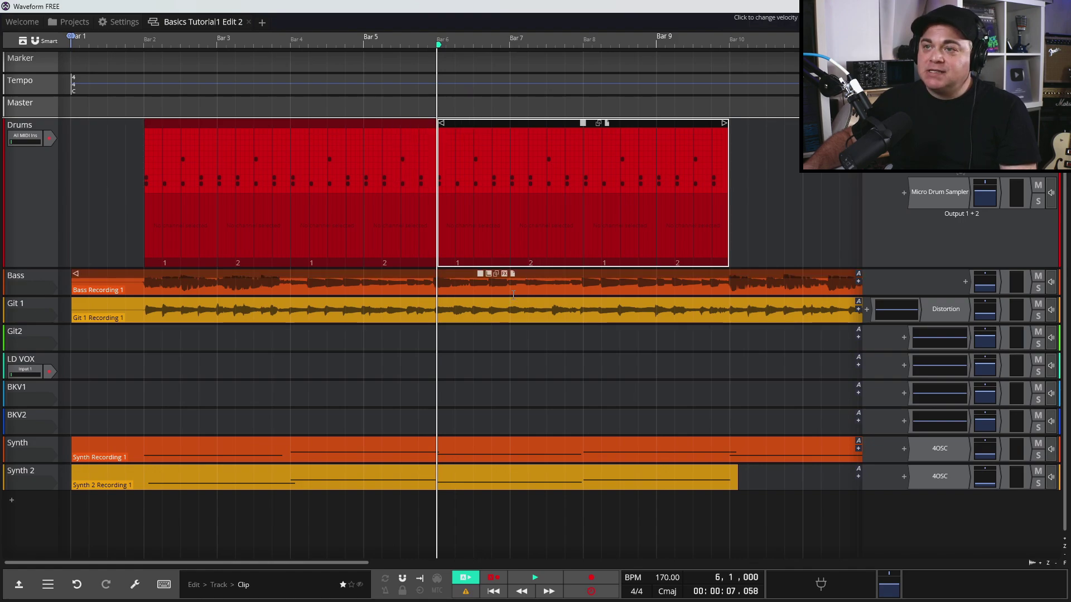
Duplicate the Bass recording clip on its track so the copy starts directly where the original ends.
scroll(462, 310, down, 3)
click(414, 275)
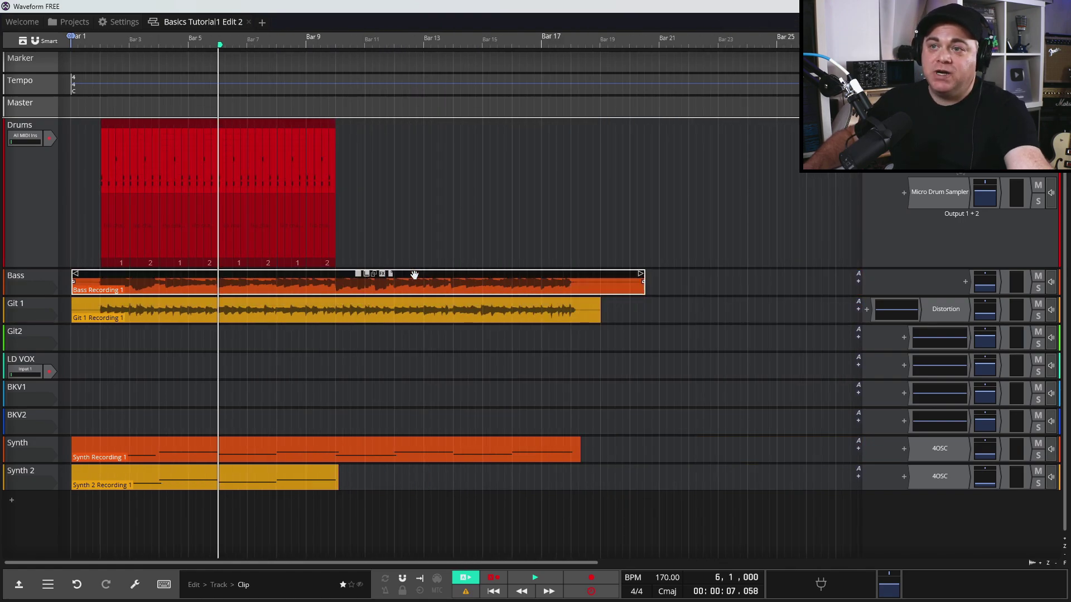
drag(108, 274, 681, 280)
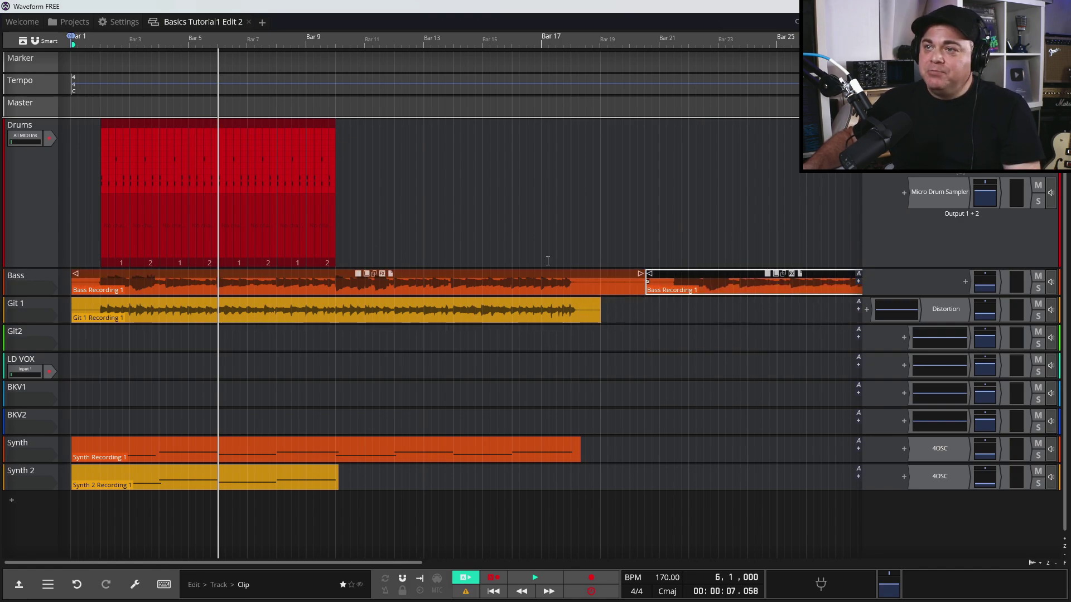
Enlarge the Bass track and trim the silent tail off the end of its first clip.
click(595, 274)
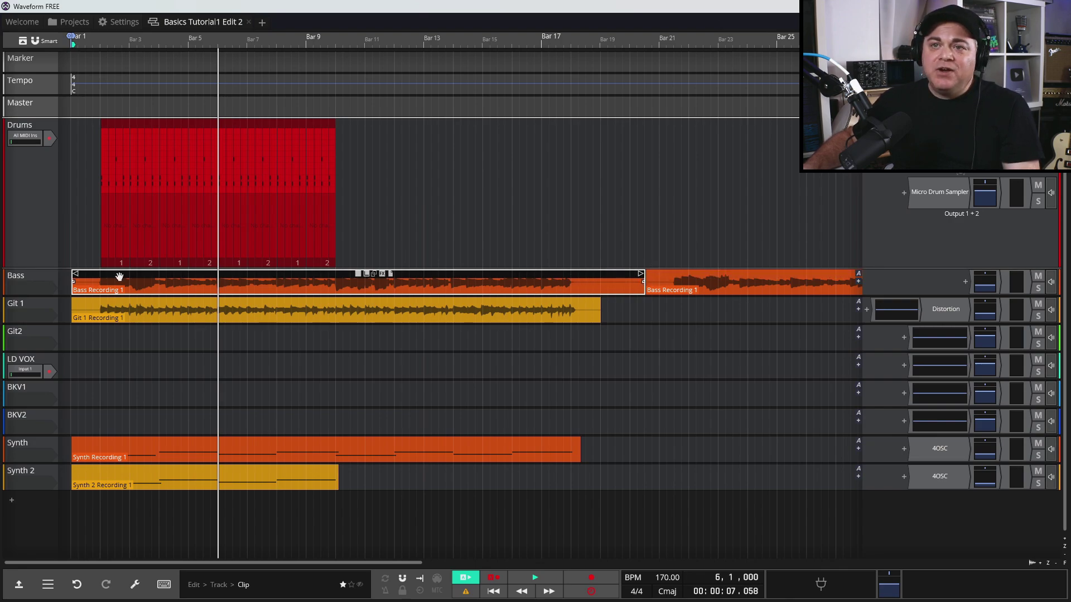
double_click(29, 277)
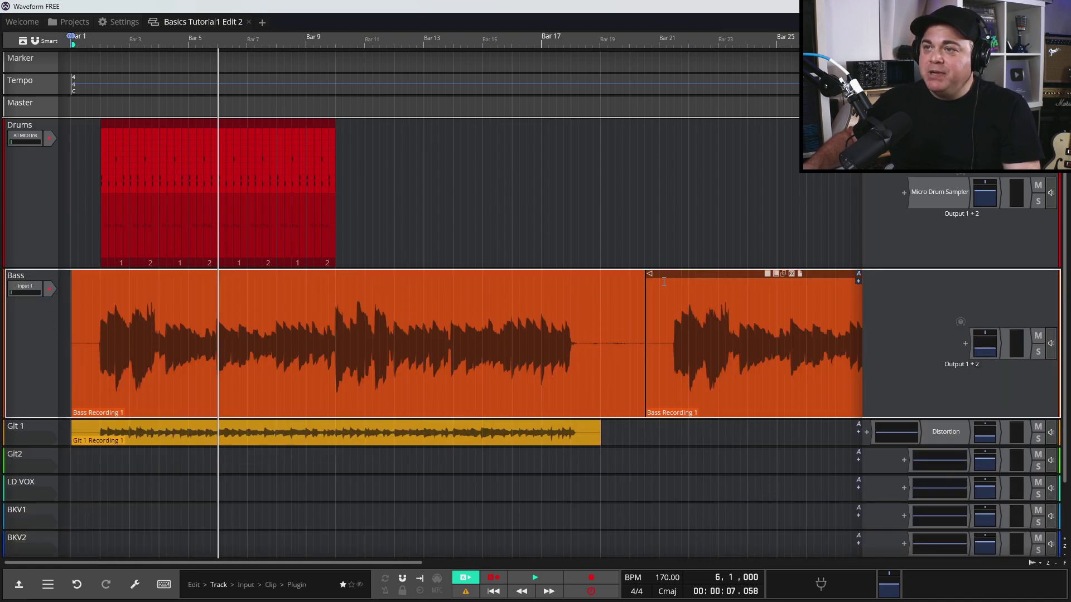
click(642, 276)
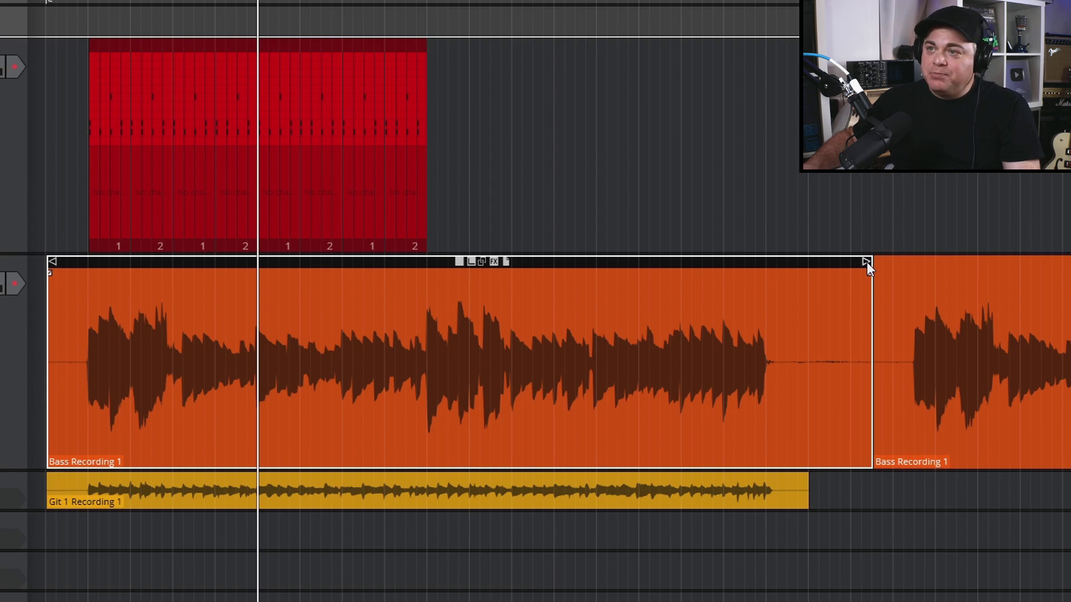
drag(867, 262, 772, 269)
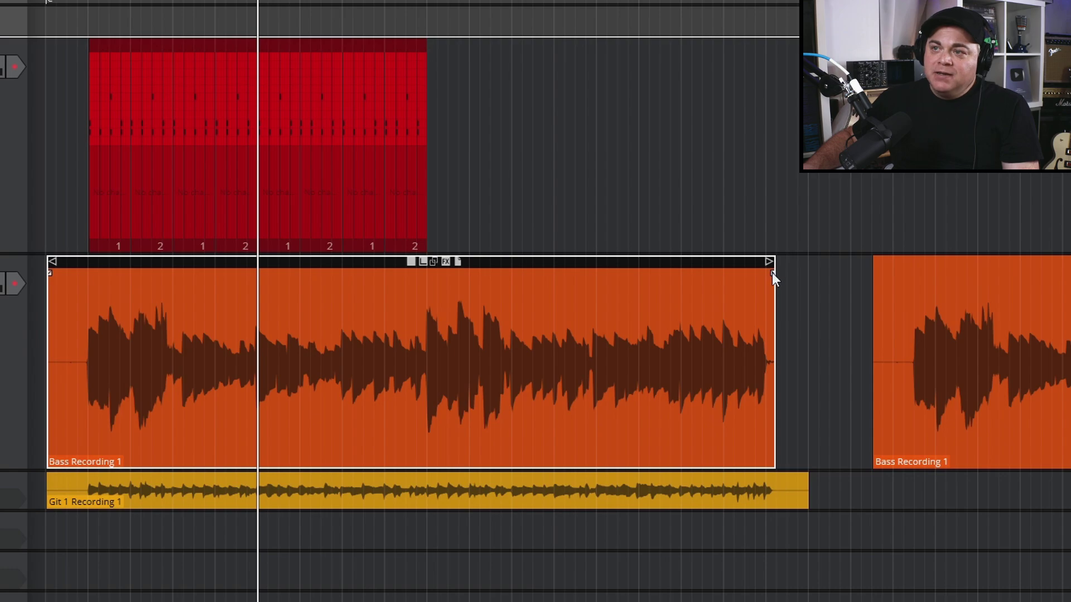
Add a short fade-out to the first Bass clip, and trim its silent start to just before bar 2 with a short fade-in.
mouse_move(772, 273)
mouse_down()
mouse_move(754, 279)
mouse_move(762, 273)
mouse_up()
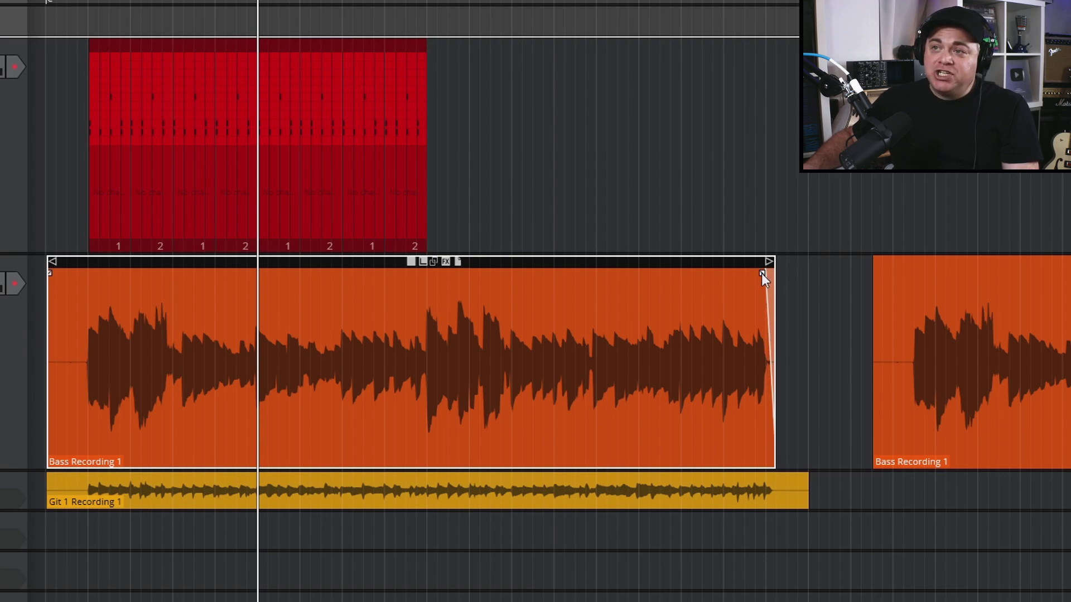
click(762, 274)
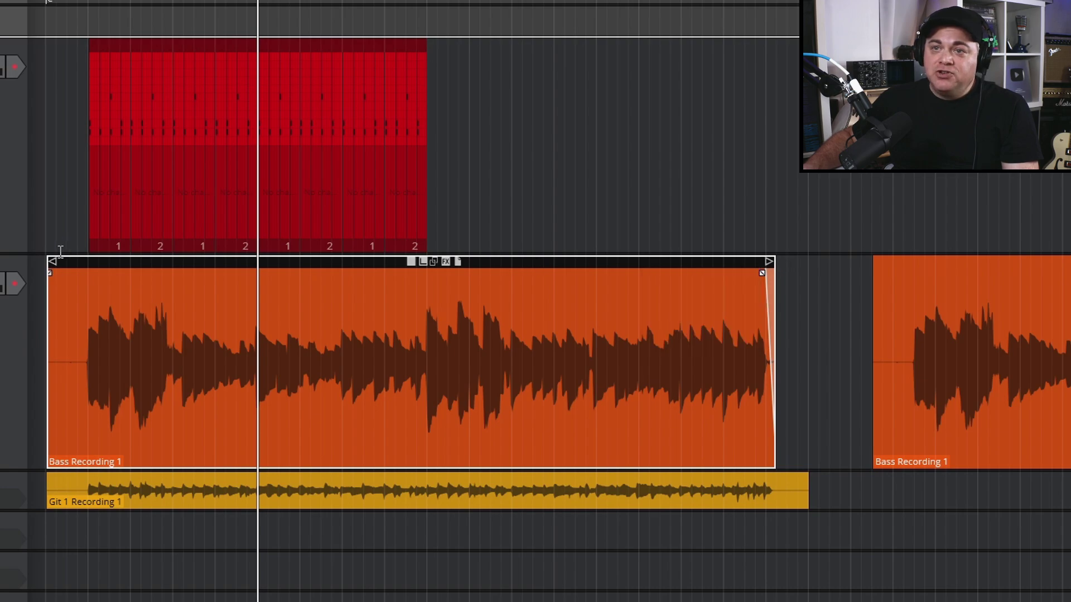
drag(54, 264, 84, 273)
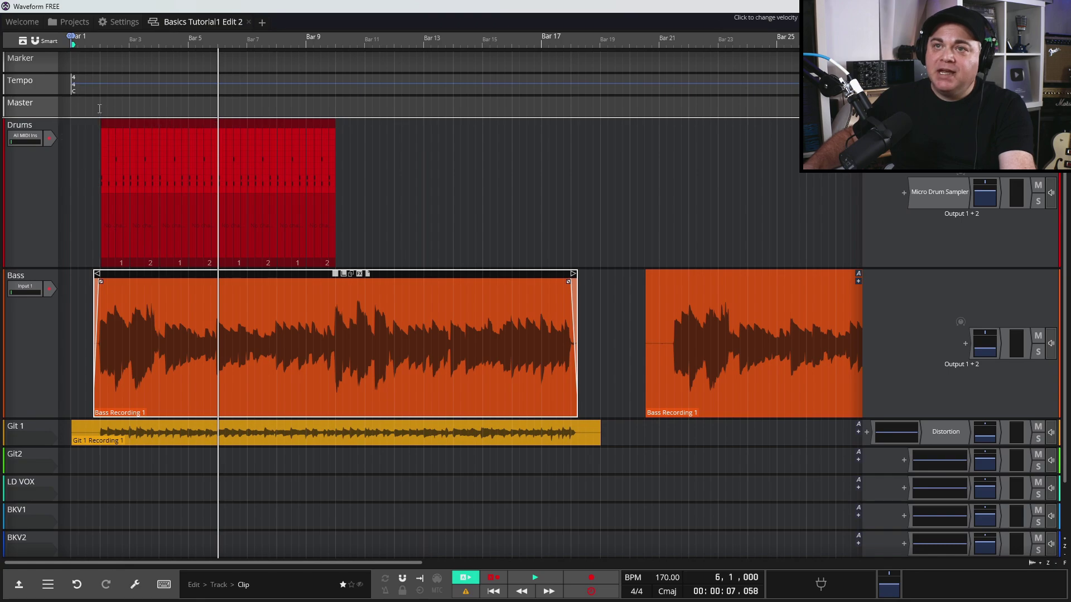
Split the first Bass clip at bar 10, where the Drums clips end.
scroll(332, 94, up, 2)
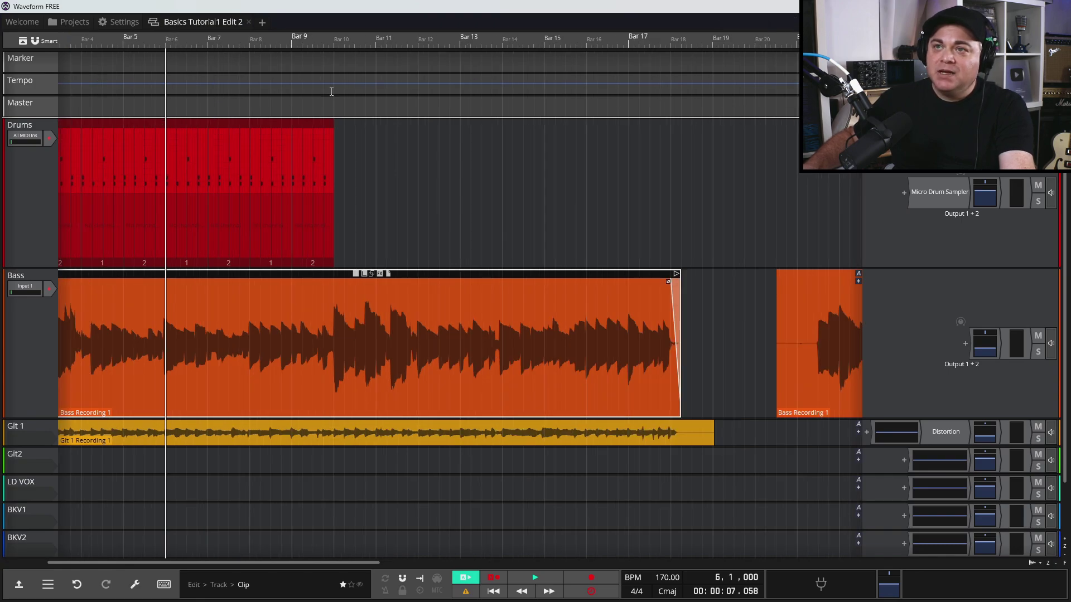
click(333, 290)
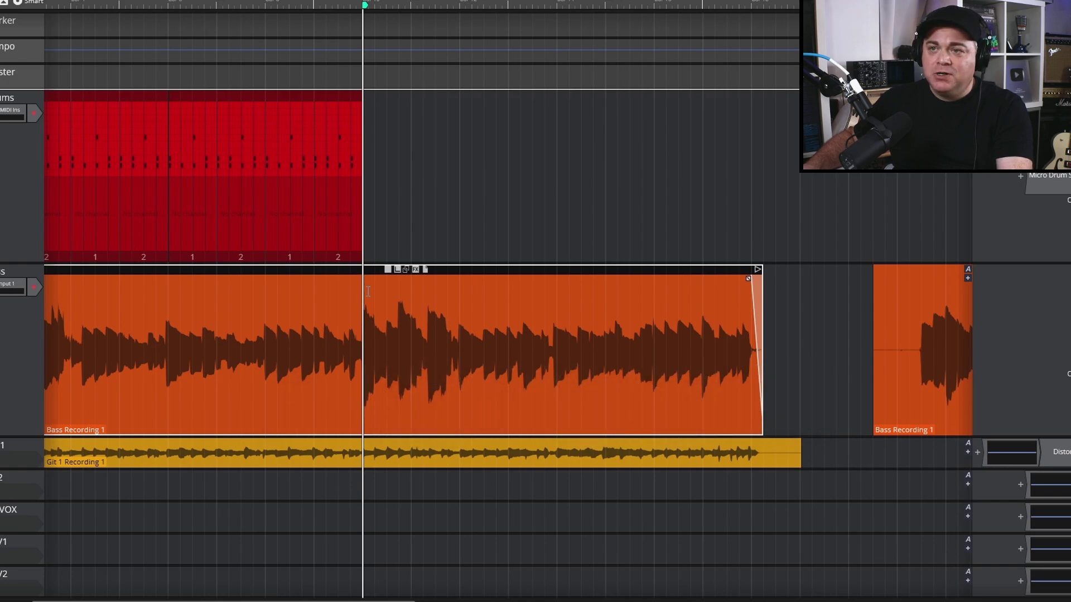
key(slash)
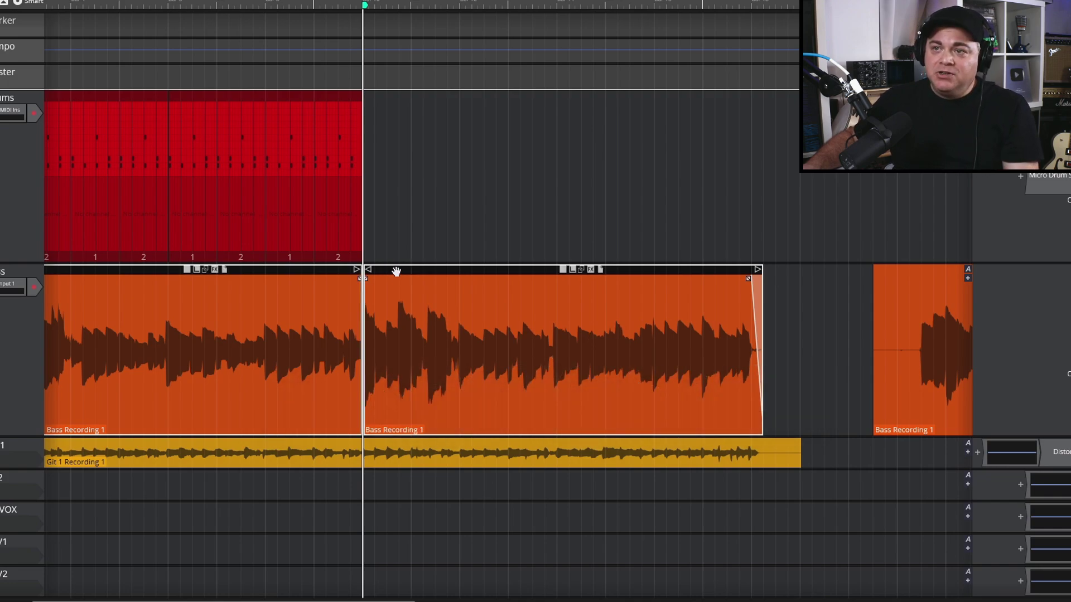
Move the second part of the split Bass clip about half a bar later and delete it.
click(304, 270)
drag(390, 270, 413, 271)
click(283, 275)
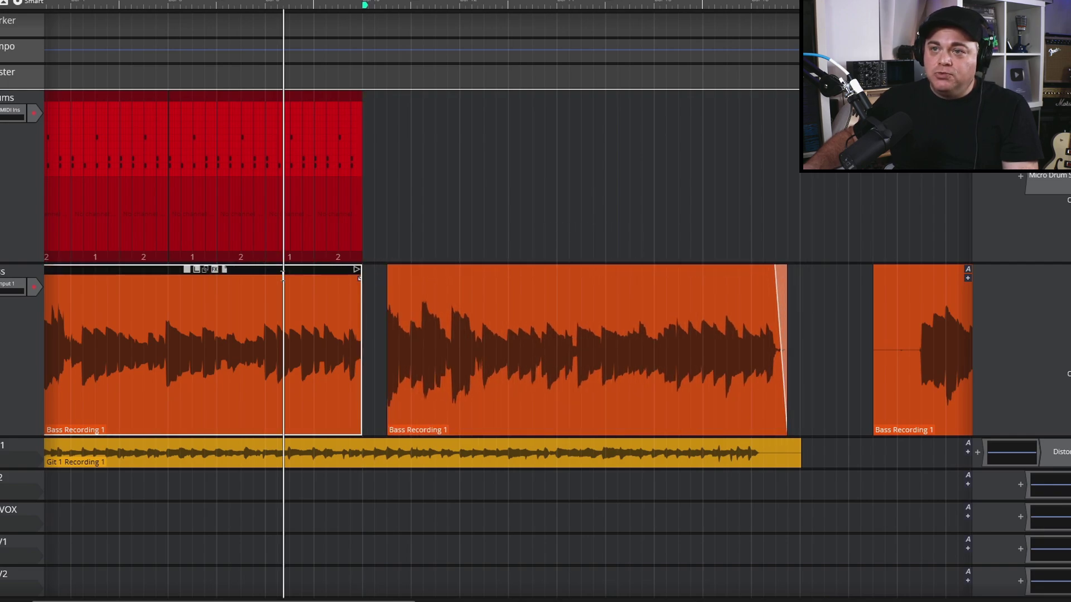
click(427, 273)
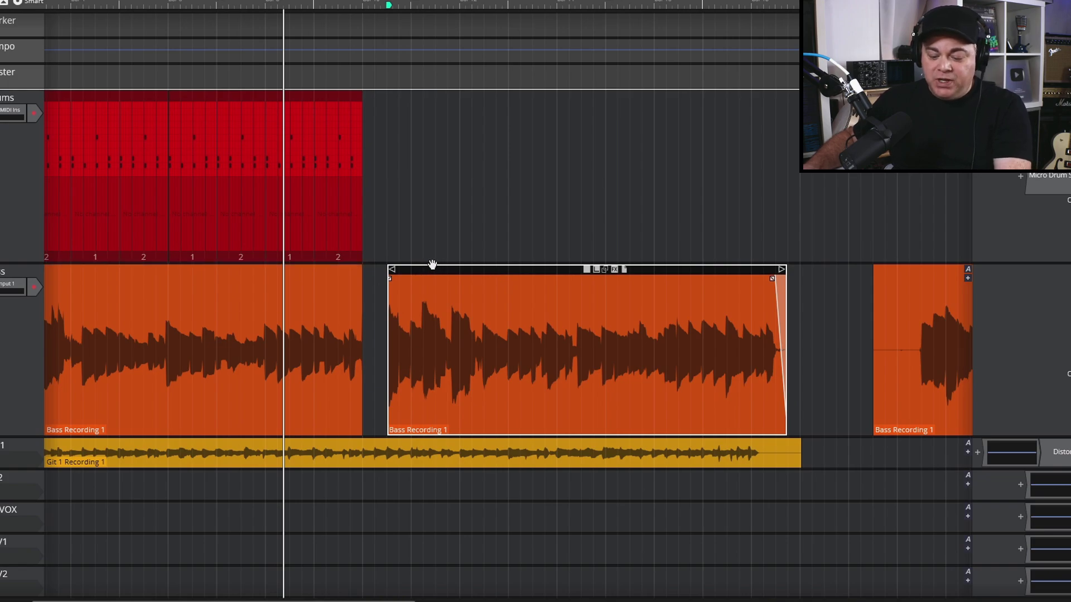
key(Delete)
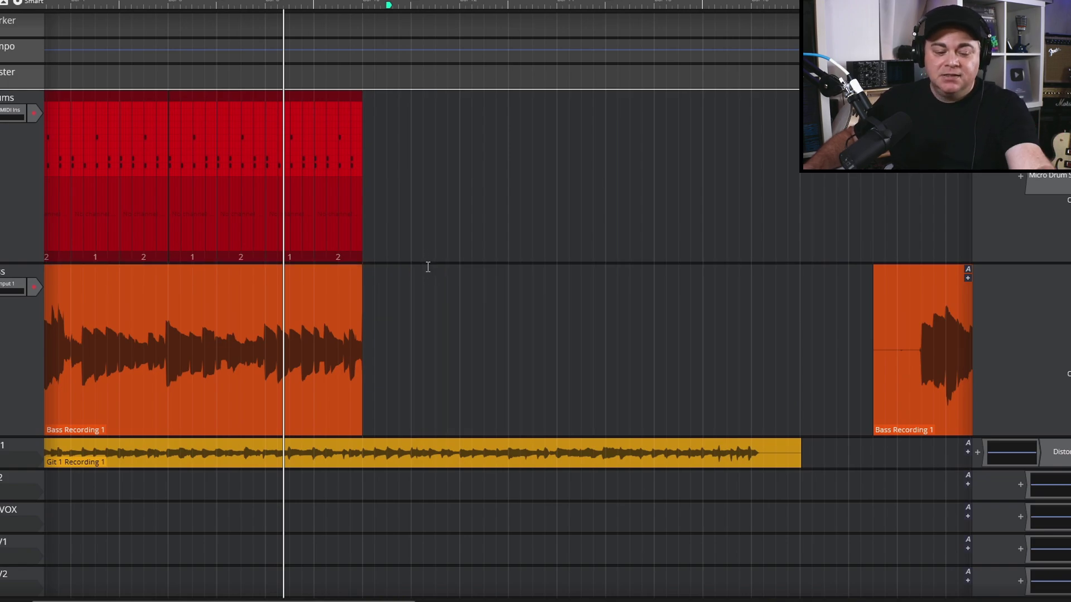
Undo the deletion, the move and the split of the first Bass clip.
key(ctrl+z)
key(ctrl+z)
key(ctrl+z)
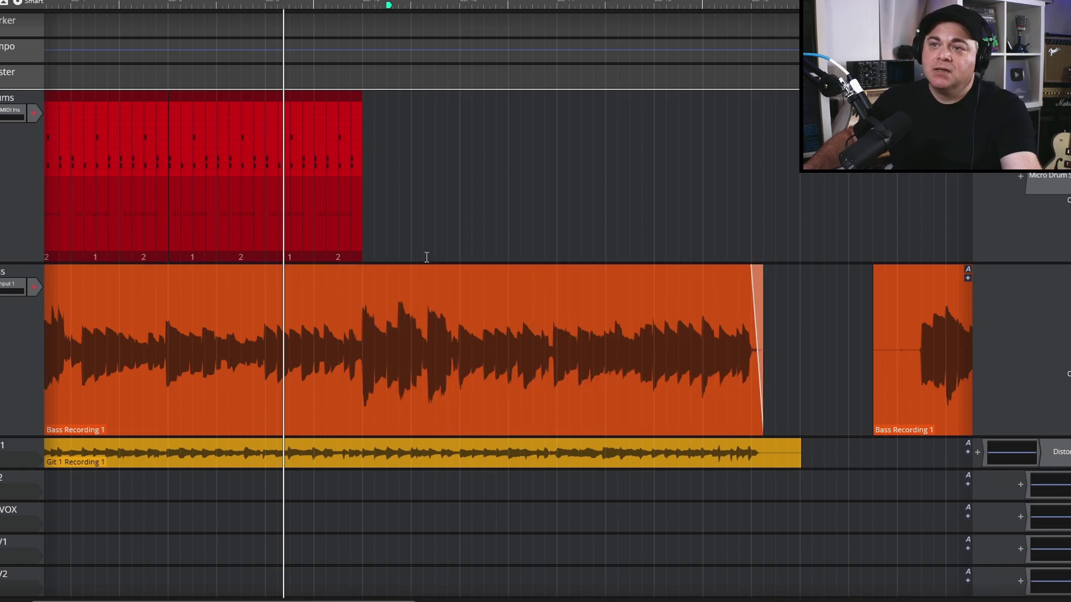
Place the playhead at bar 10 and split the first Bass clip there again.
mouse_move(392, 274)
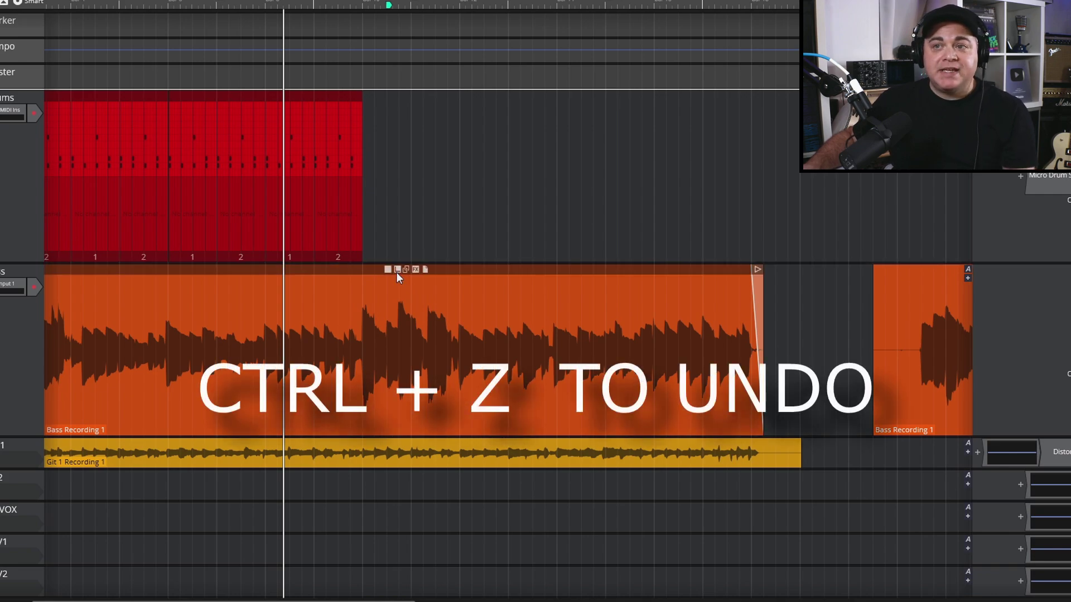
click(446, 269)
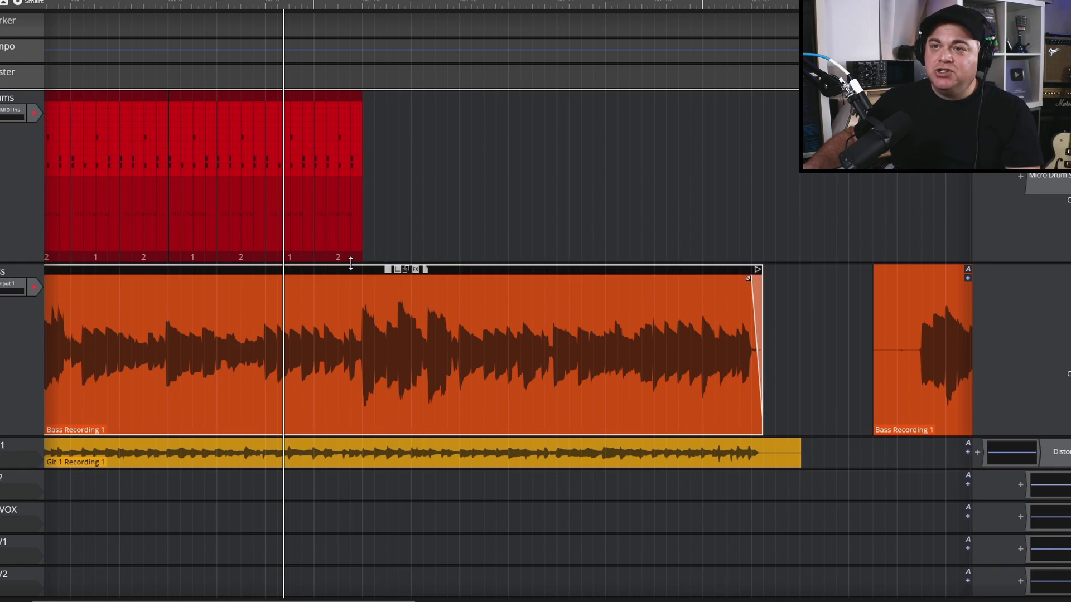
click(362, 302)
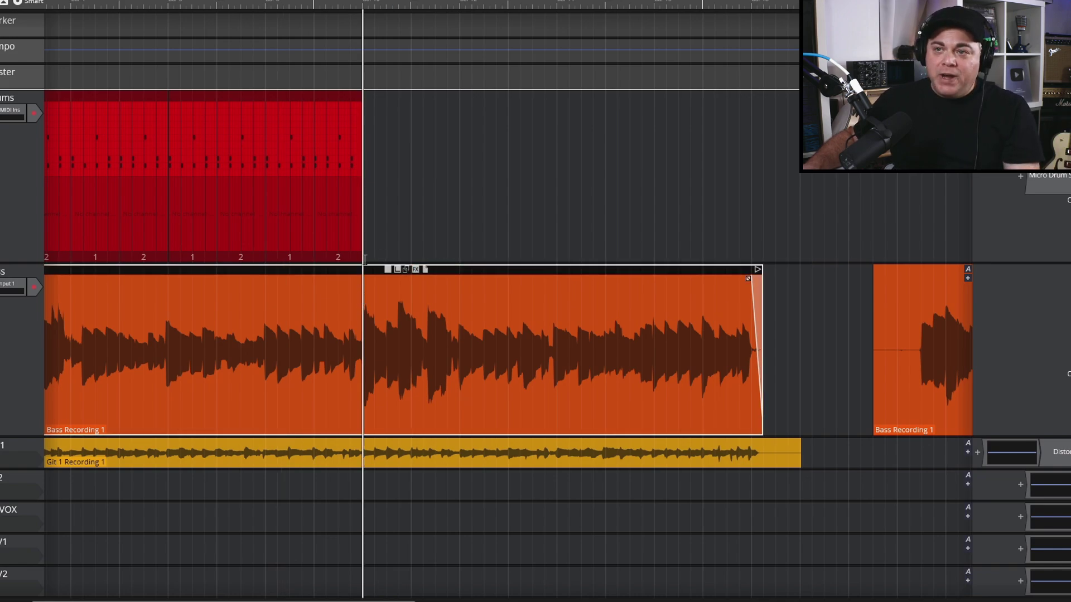
right_click(363, 298)
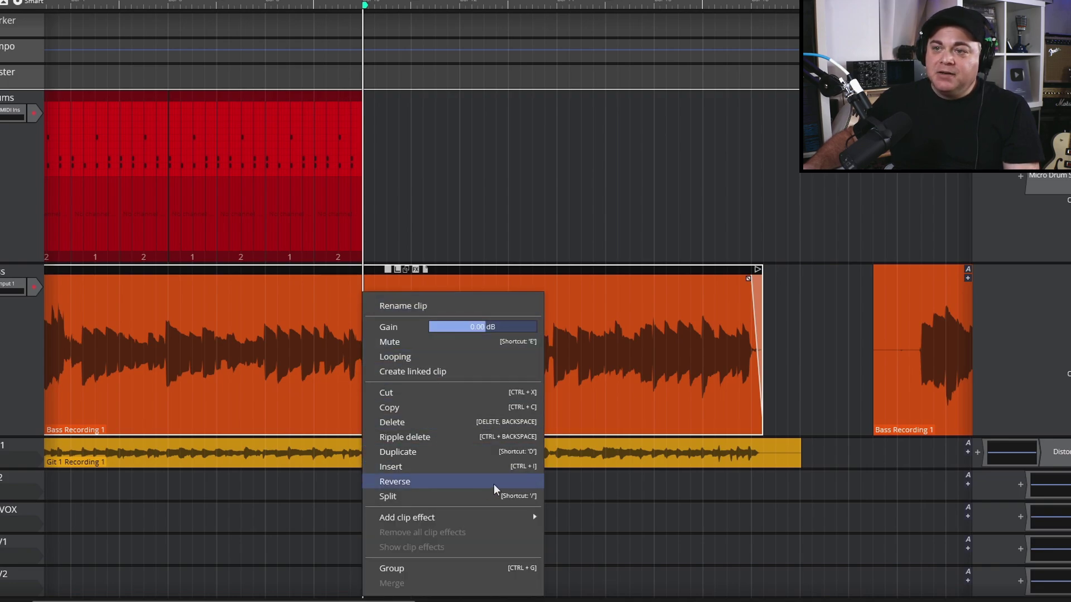
click(389, 496)
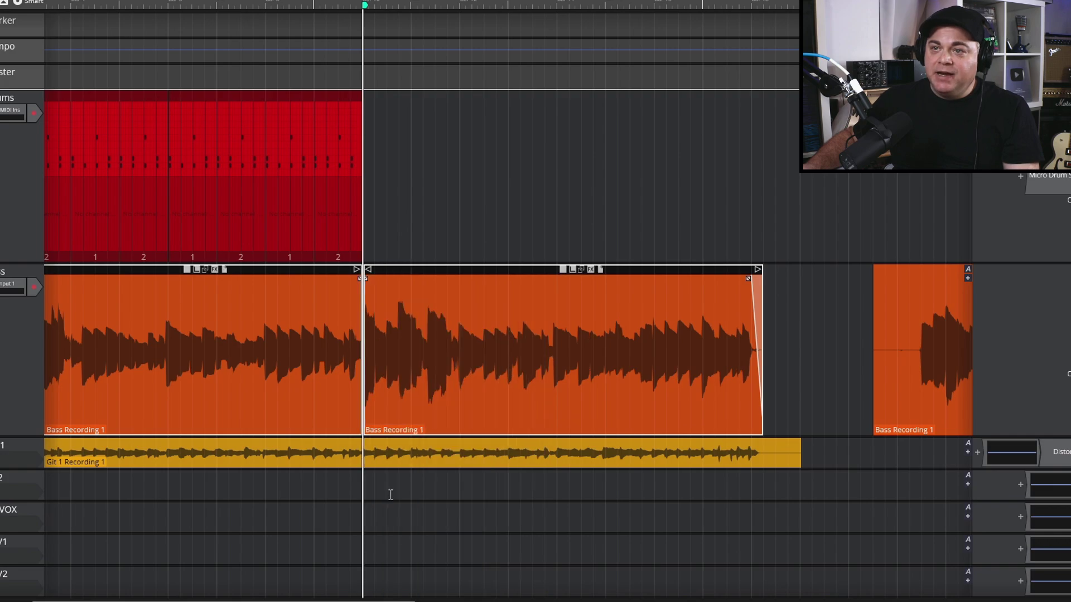
Delete the part of the split Bass clip after bar 10 and place a copy of the remaining first Bass clip there.
click(441, 271)
mouse_move(470, 270)
mouse_down()
mouse_move(508, 270)
mouse_move(471, 270)
mouse_up()
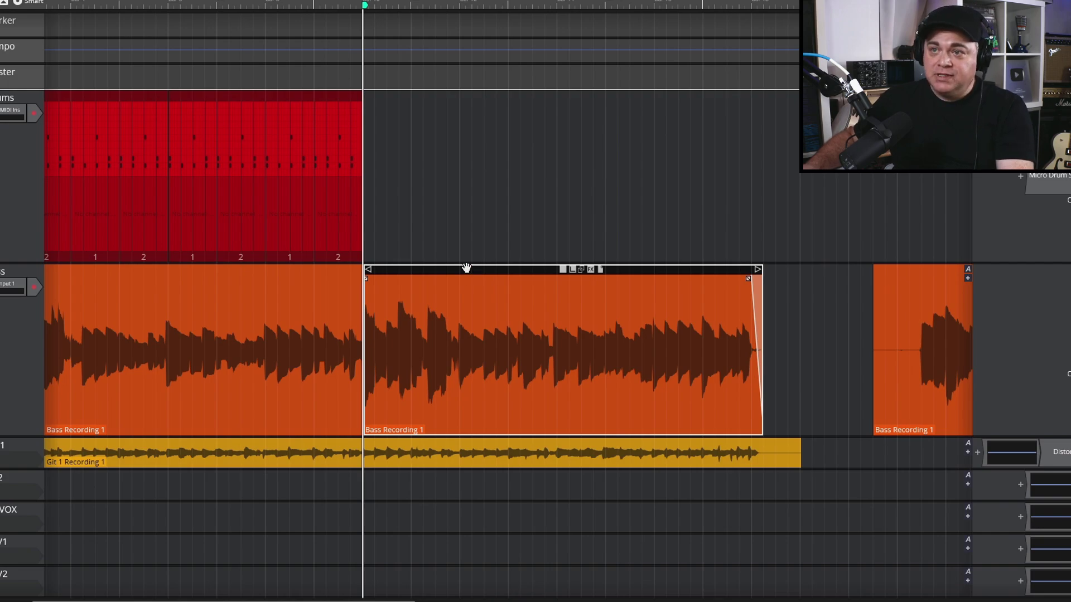
key(Delete)
scroll(472, 297, down, 4)
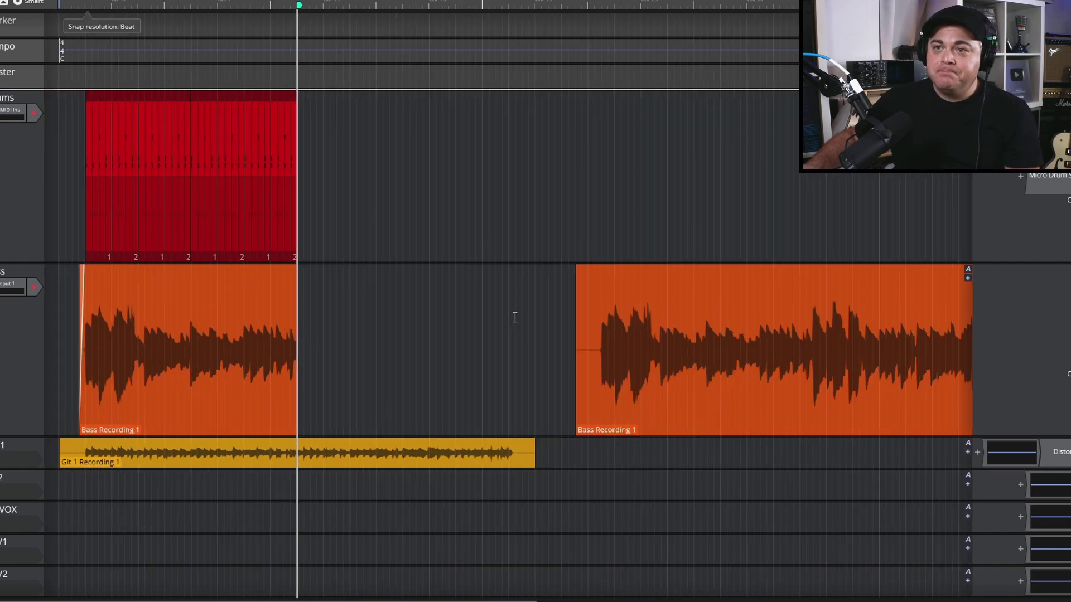
click(156, 272)
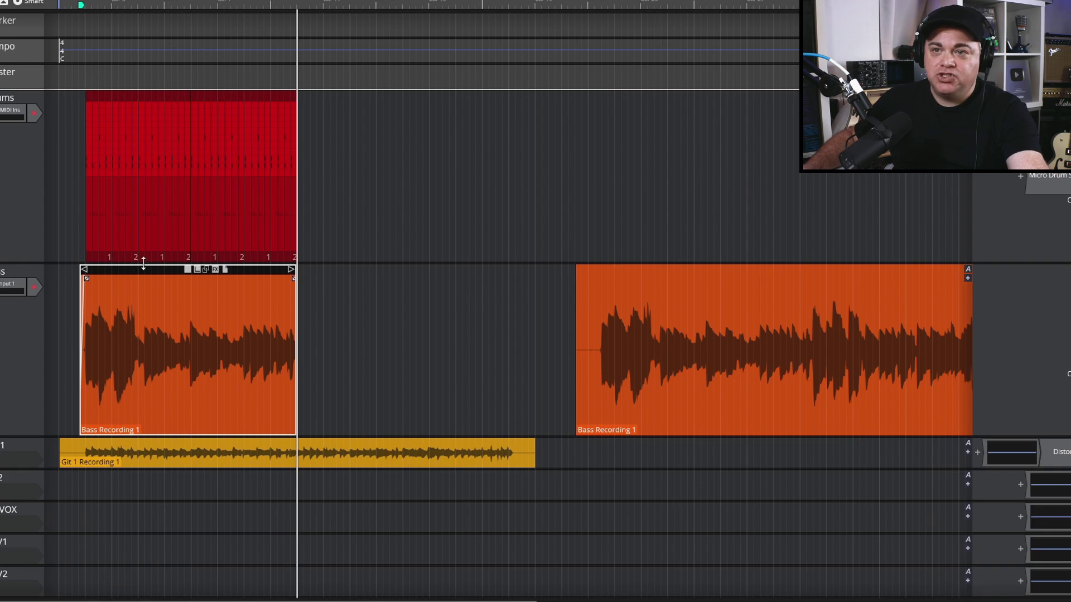
drag(108, 288, 333, 326)
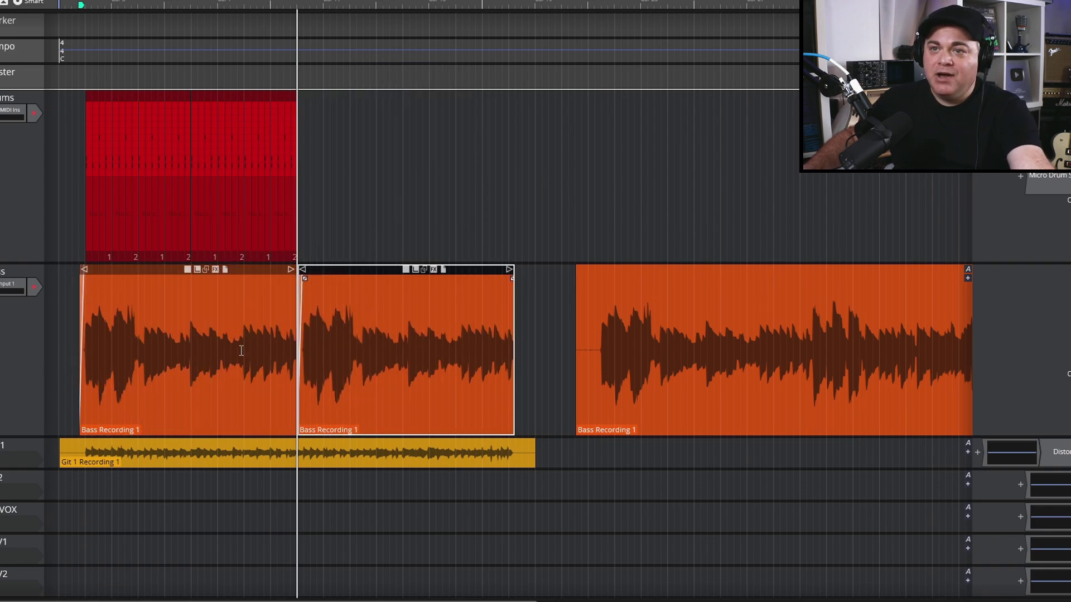
Move the copied Bass clip about one beat earlier so it overlaps and crossfades with the first, and play the transition.
scroll(241, 351, up, 6)
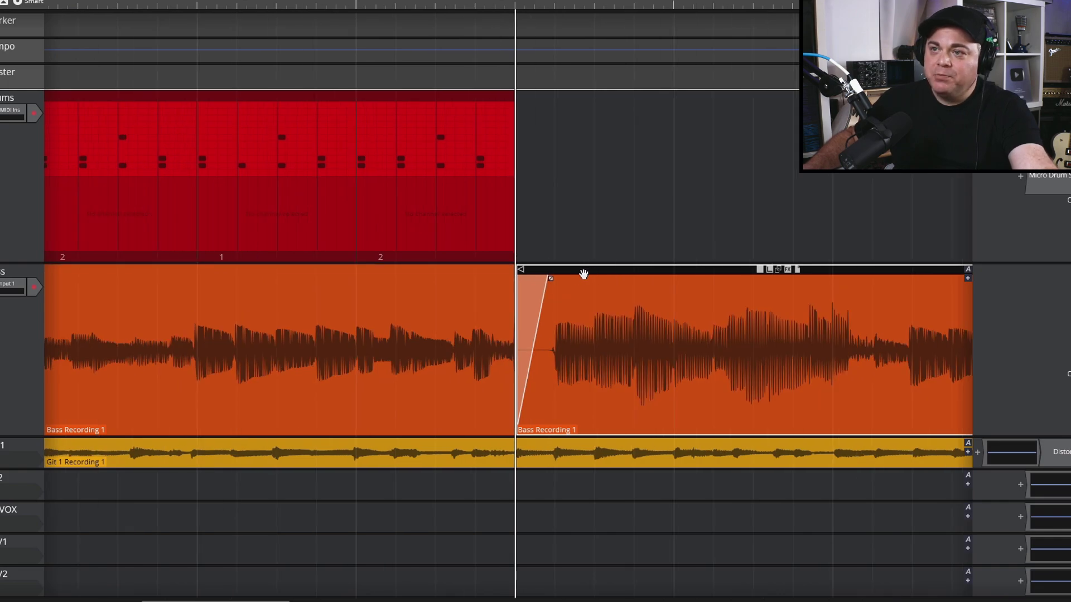
drag(577, 272, 537, 274)
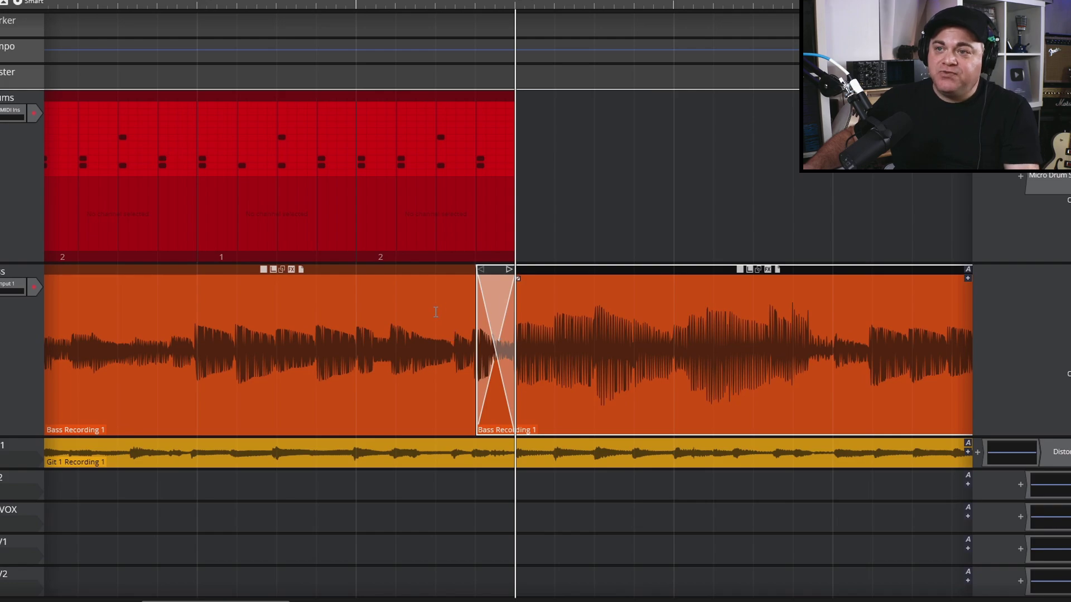
click(436, 312)
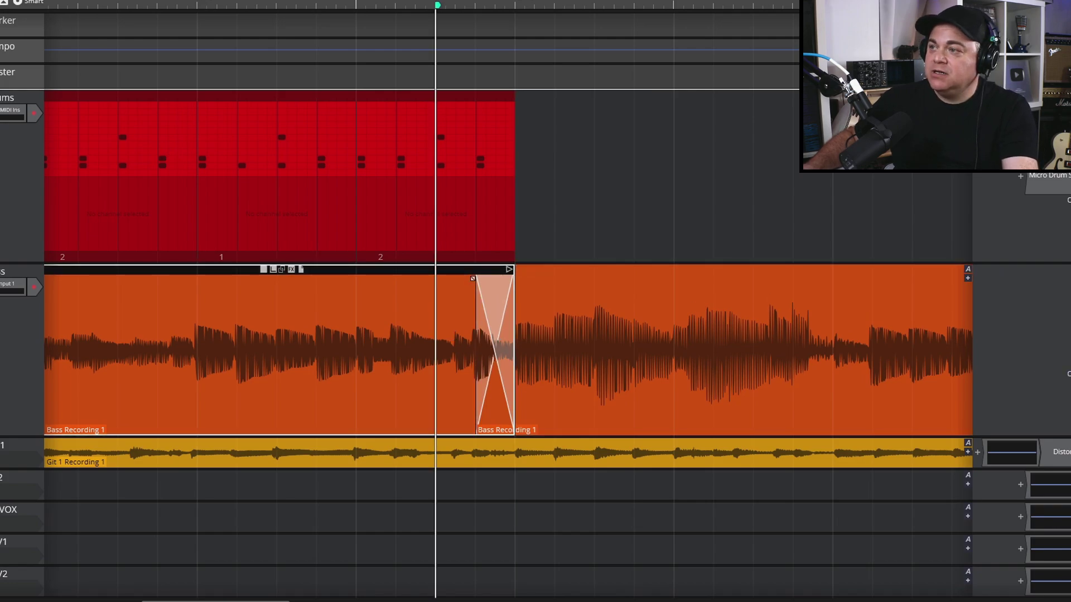
key(space)
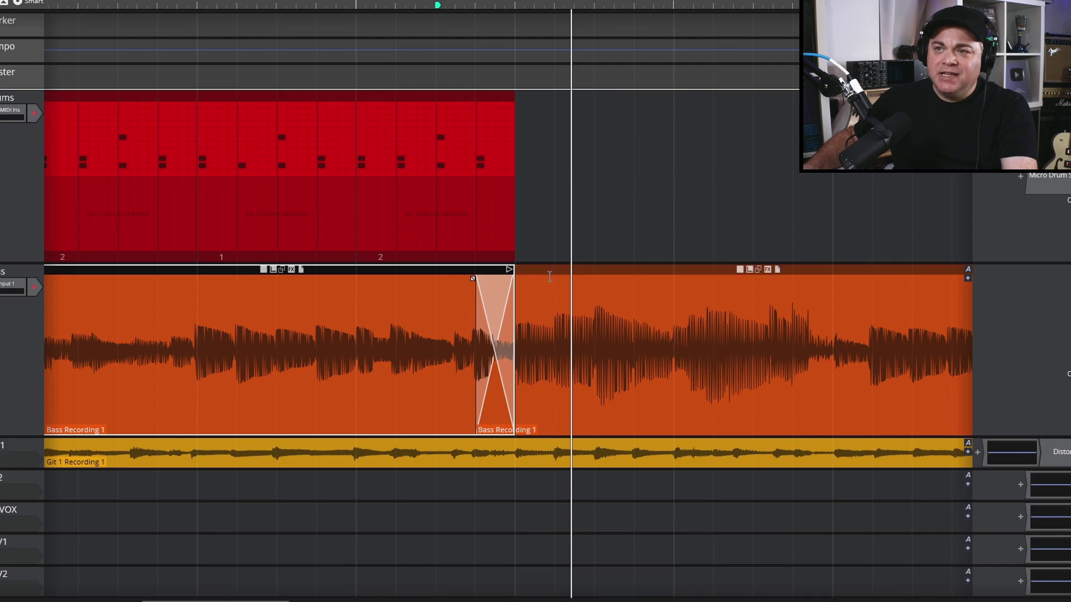
Trim the start of the copied Bass clip so the overlap is about a quarter beat, and play the transition.
click(545, 271)
drag(483, 272, 514, 273)
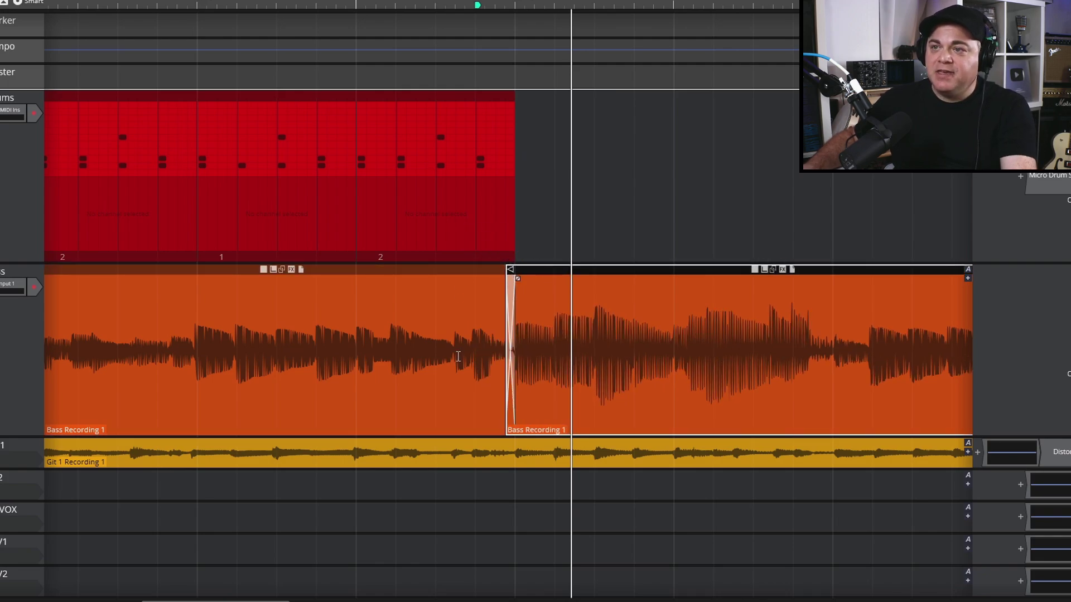
click(457, 350)
key(space)
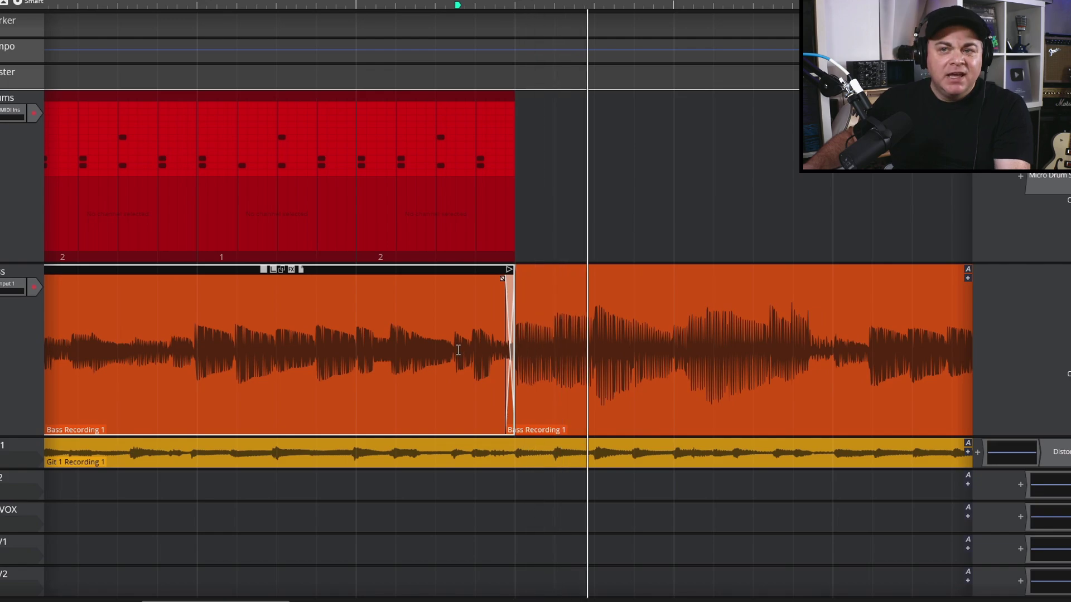
Shorten the Bass crossfade to about an eighth of a beat by trimming the copy's start, and play the transition.
scroll(485, 330, up, 5)
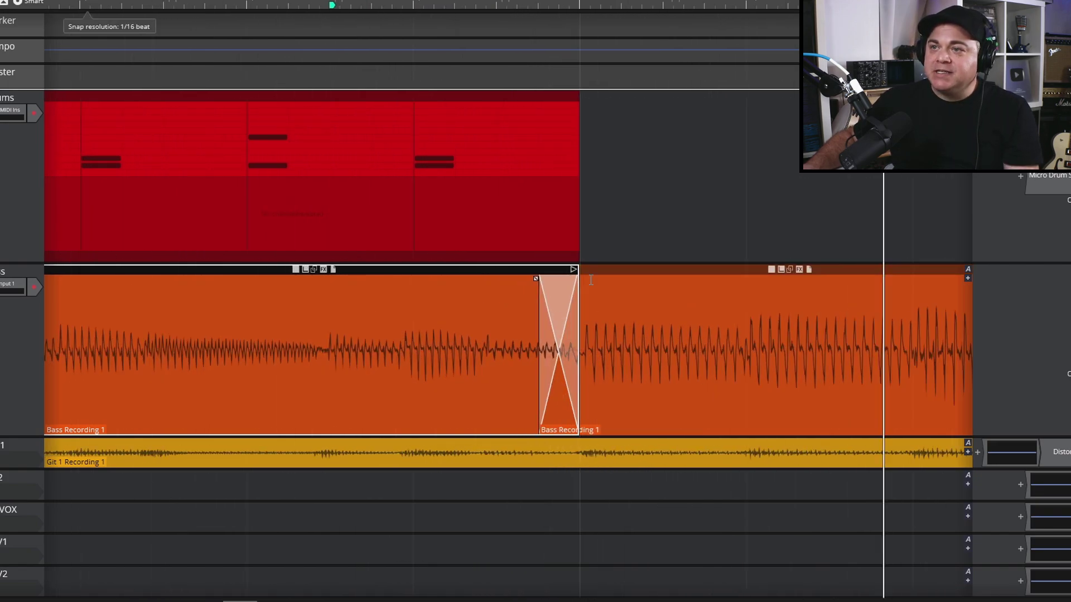
click(544, 271)
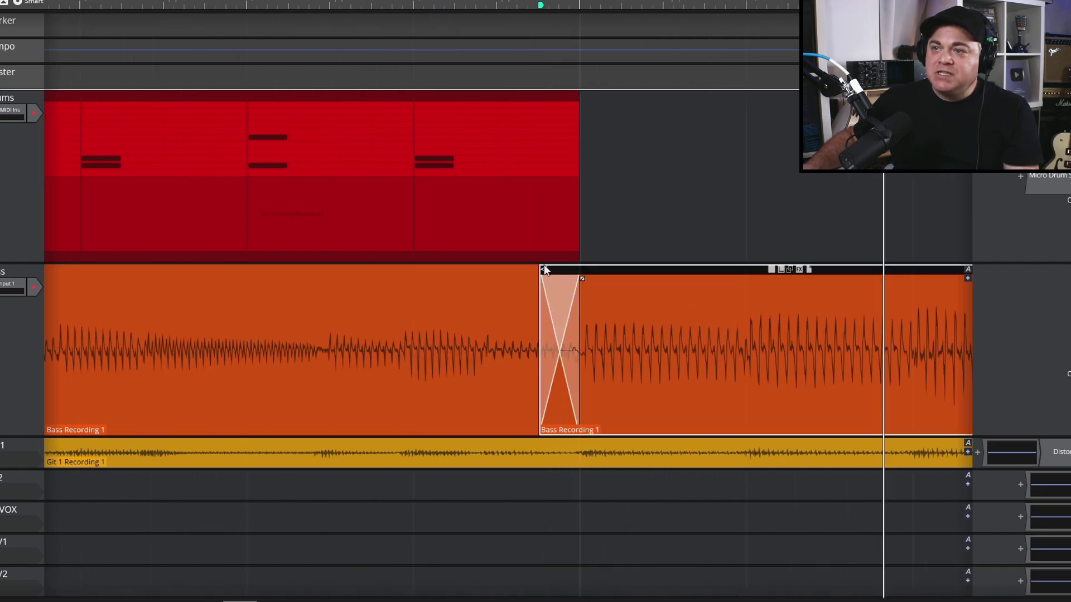
drag(544, 269, 567, 275)
click(363, 323)
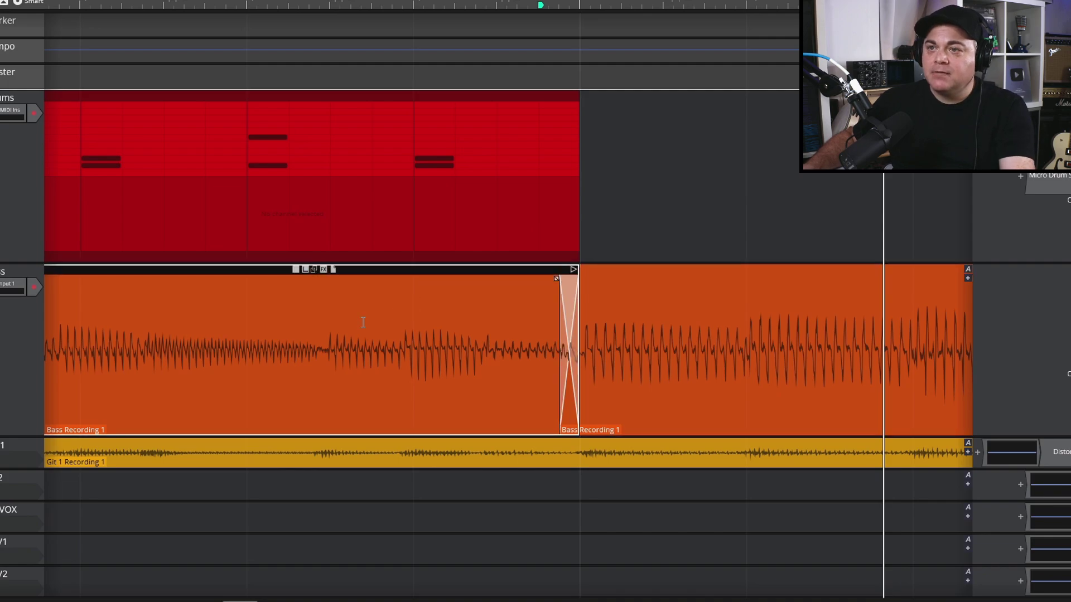
key(space)
key(space)
scroll(406, 322, down, 4)
click(262, 337)
key(space)
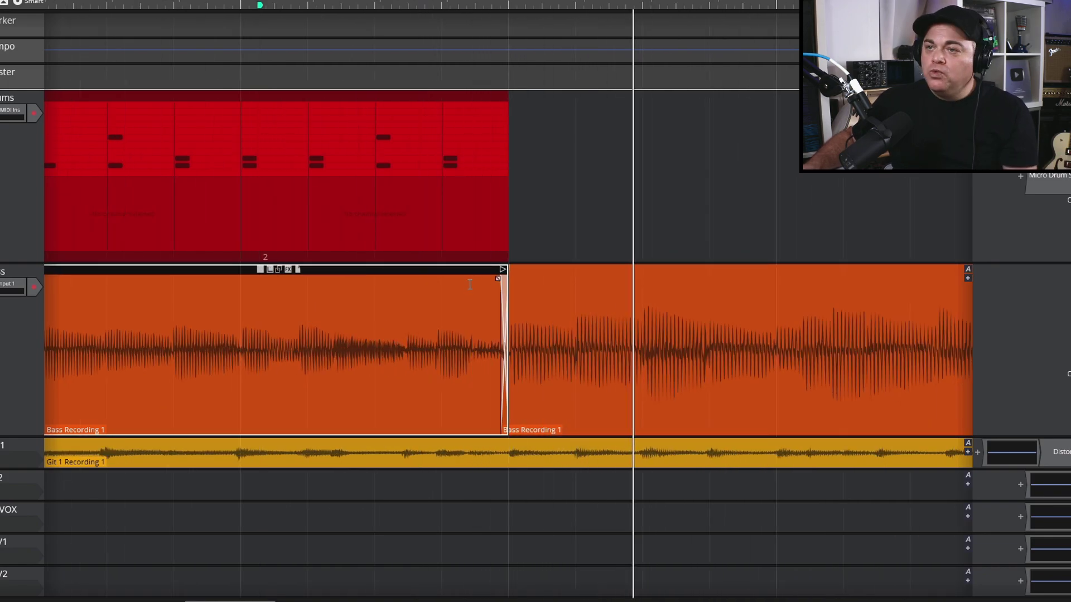
Trim the copied Bass clip's start to the first clip's end, removing the overlap, and clear its fade-in.
click(550, 268)
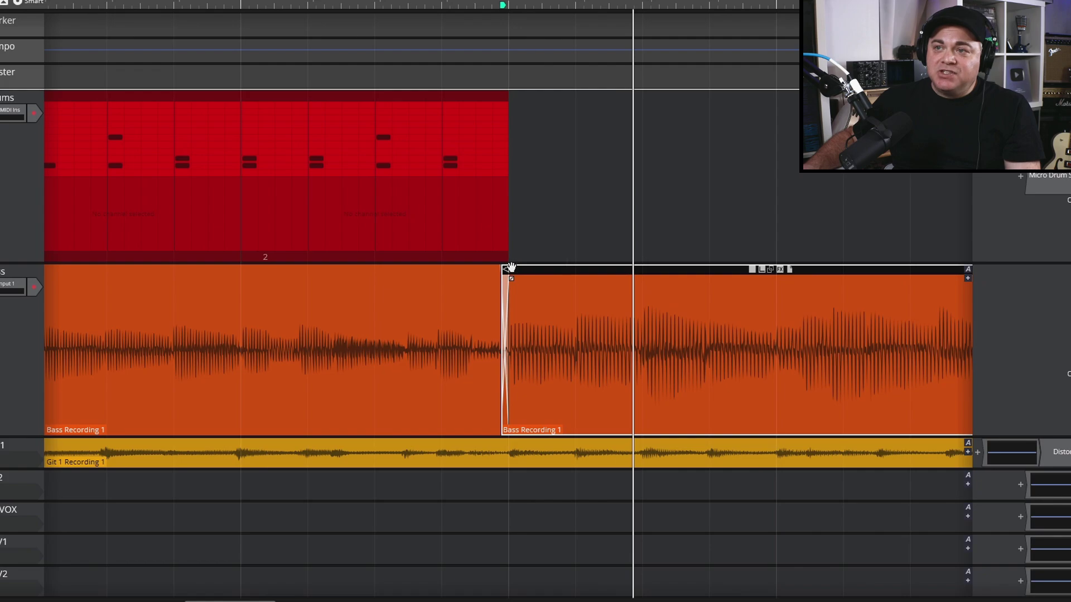
scroll(475, 291, up, 5)
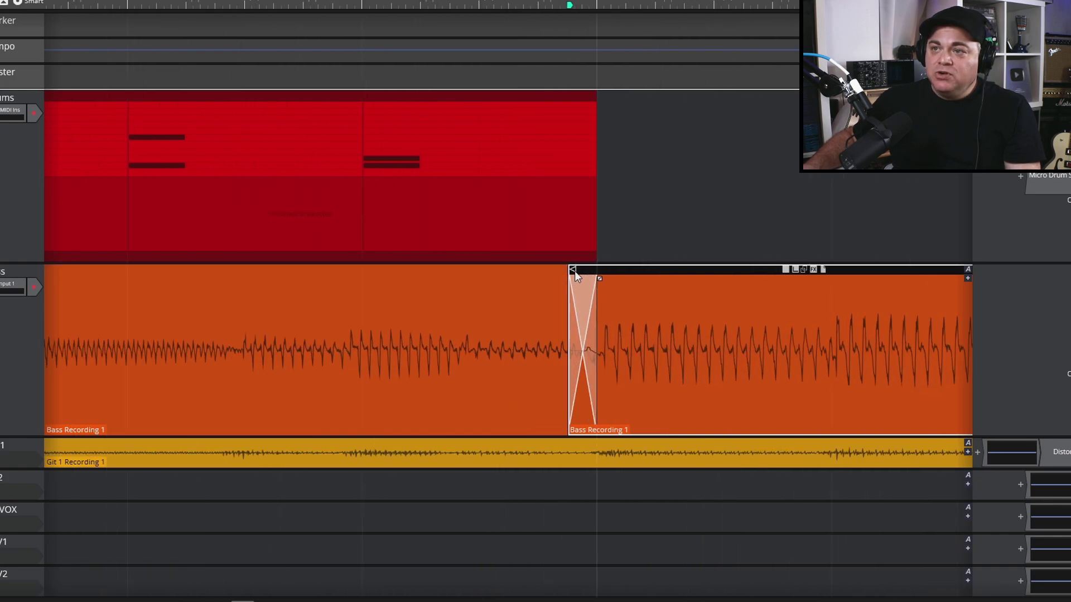
drag(574, 271, 605, 276)
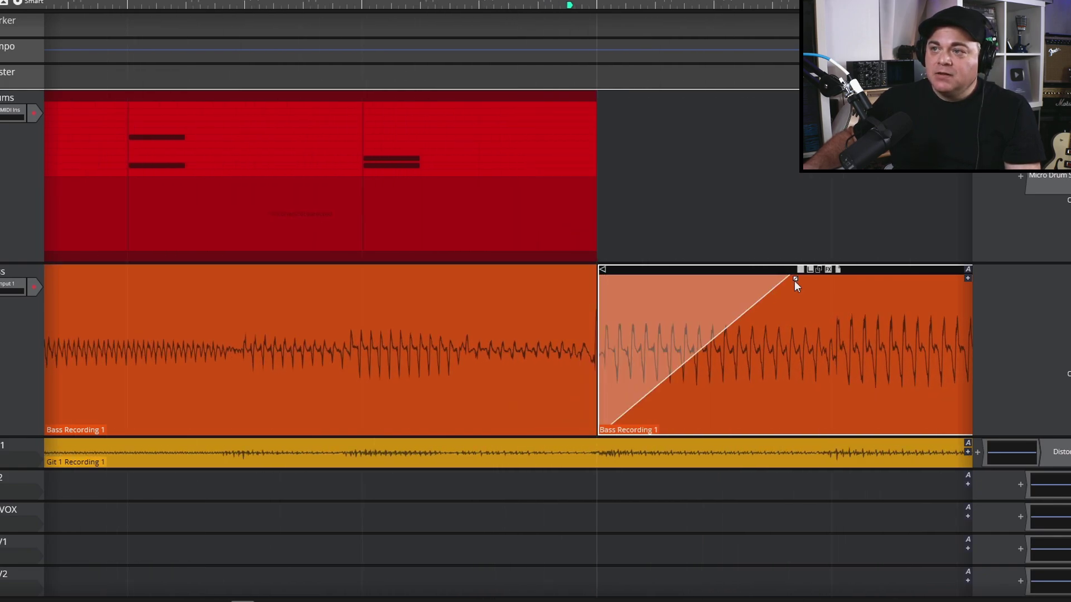
drag(796, 275, 574, 270)
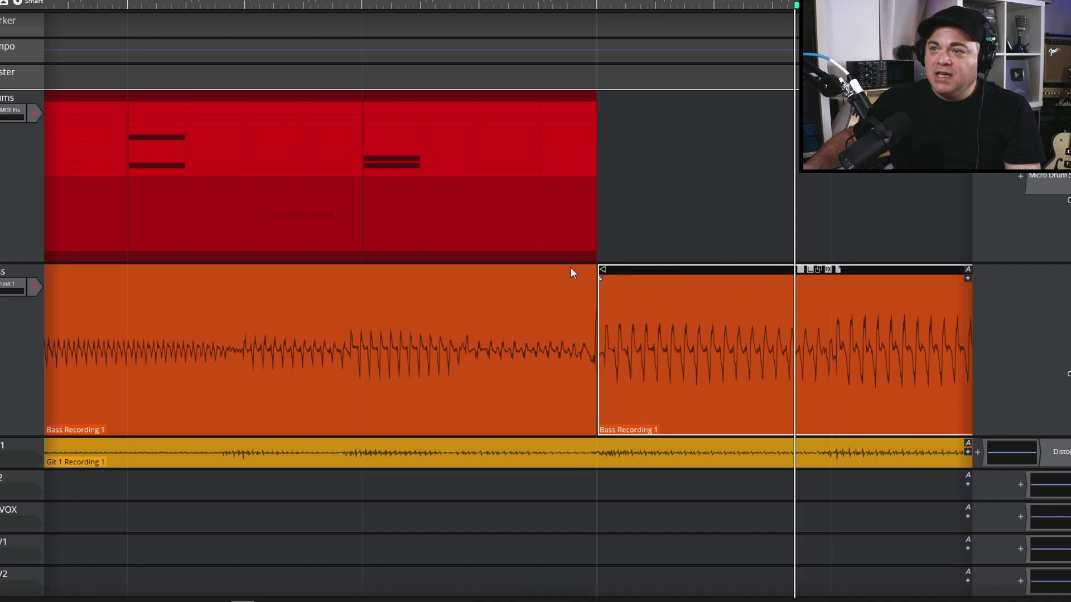
Play the transition between the first two Bass clips to listen to the join without a crossfade.
scroll(532, 335, down, 4)
click(532, 335)
key(space)
key(space)
click(283, 343)
click(251, 342)
key(space)
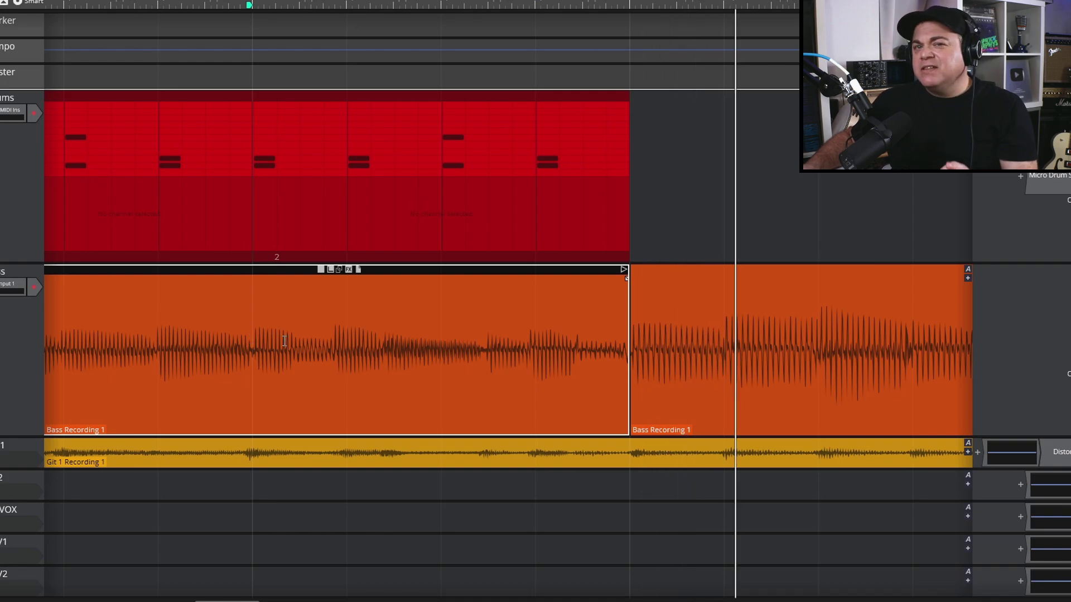
Extend the copied Bass clip's start over the first clip by about an eighth of a beat and play the transition.
click(634, 270)
drag(635, 270, 620, 270)
click(554, 332)
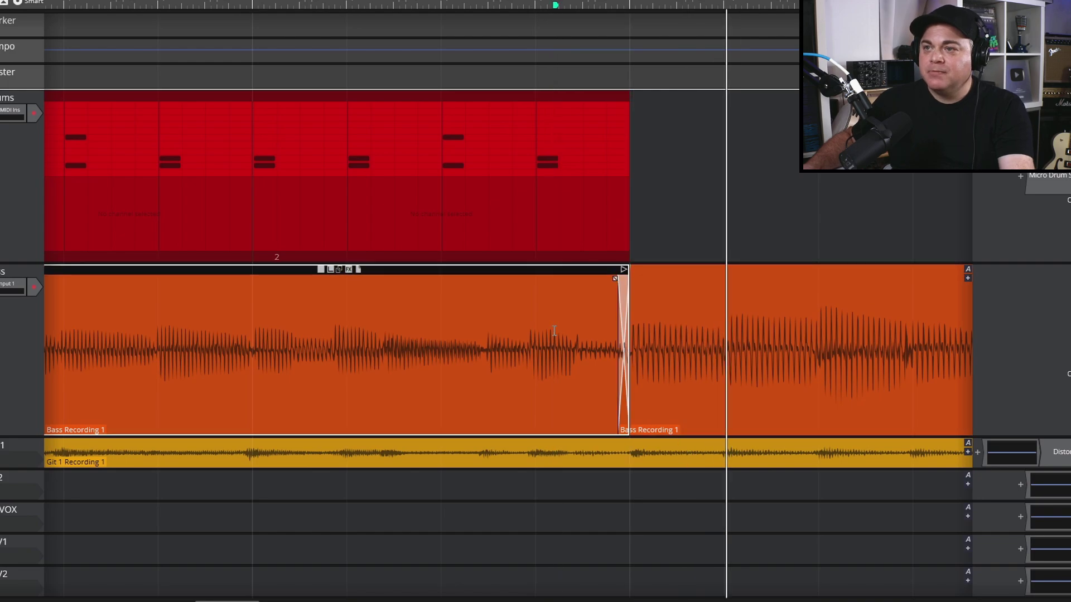
click(333, 353)
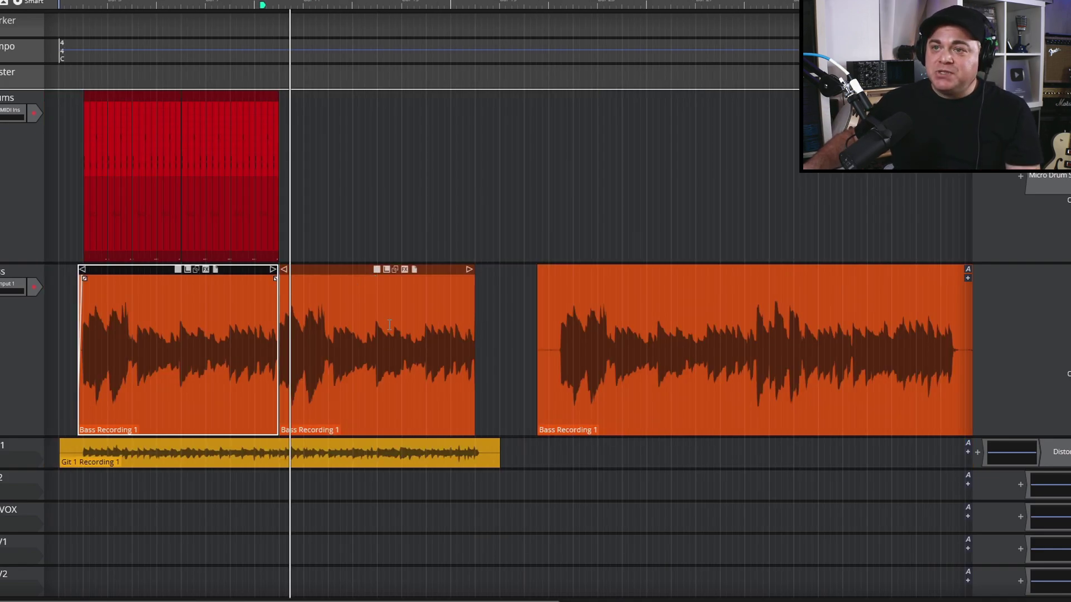
scroll(366, 348, down, 2)
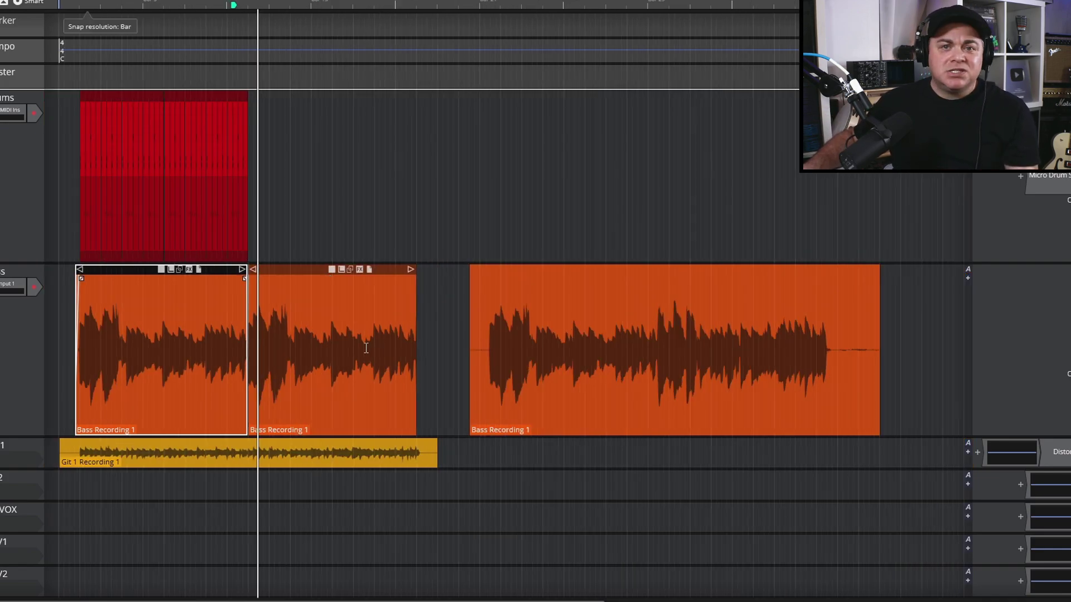
Select the first two Bass clips and the guitar clip together and copy them to just after the last Bass clip.
click(116, 277)
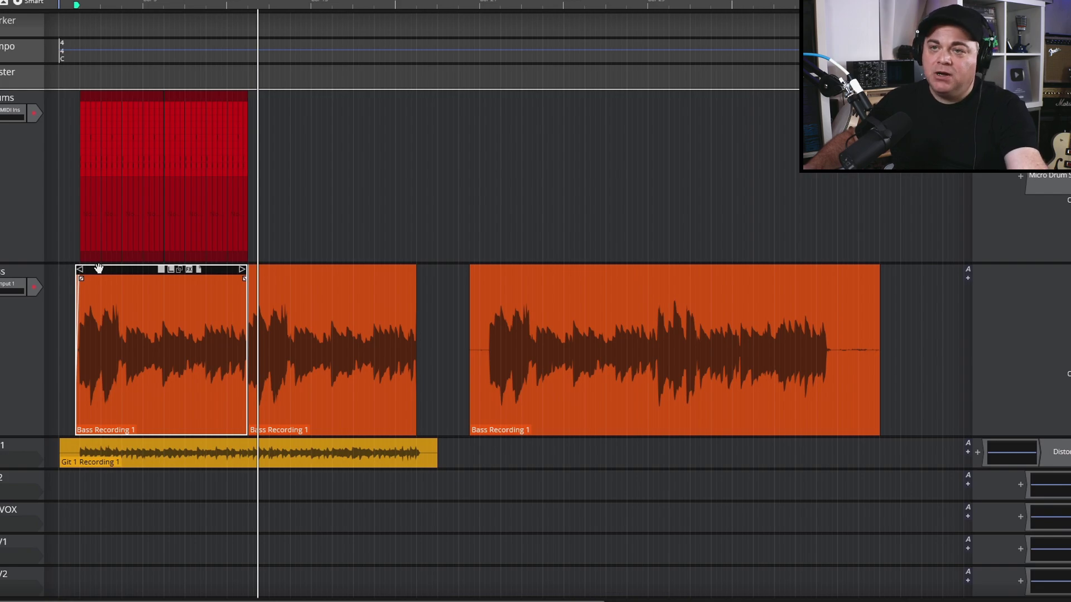
shift+click(278, 273)
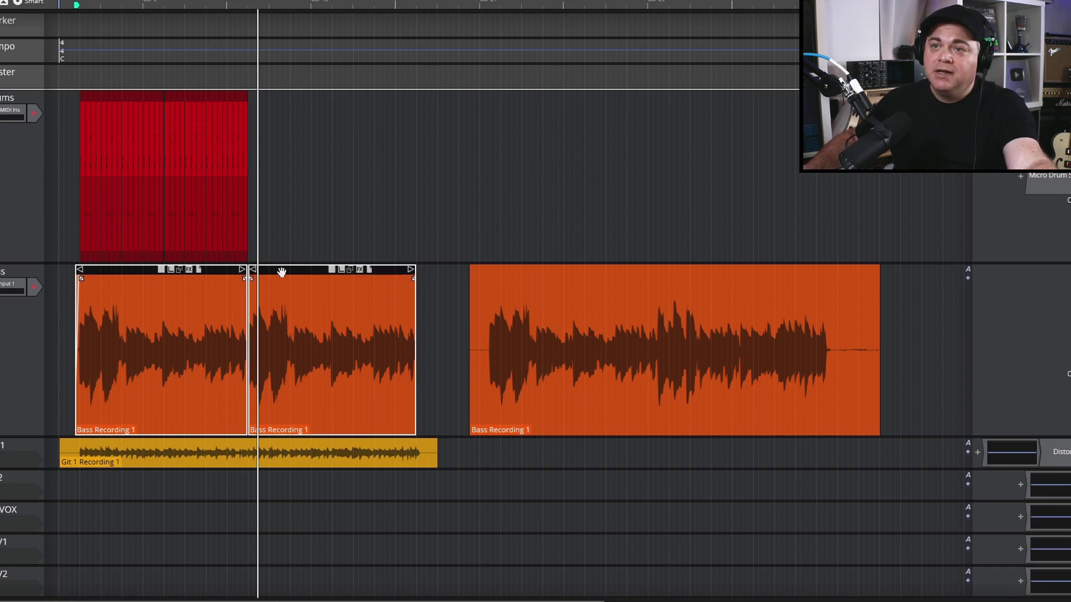
shift+click(102, 444)
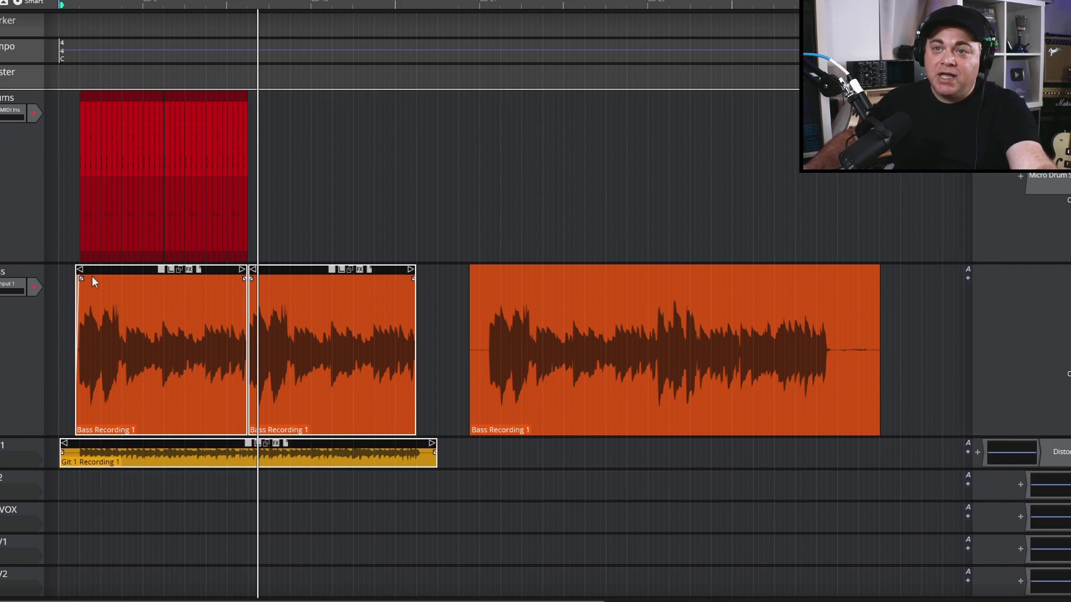
drag(100, 272, 929, 308)
scroll(689, 344, down, 3)
scroll(546, 374, up, 4)
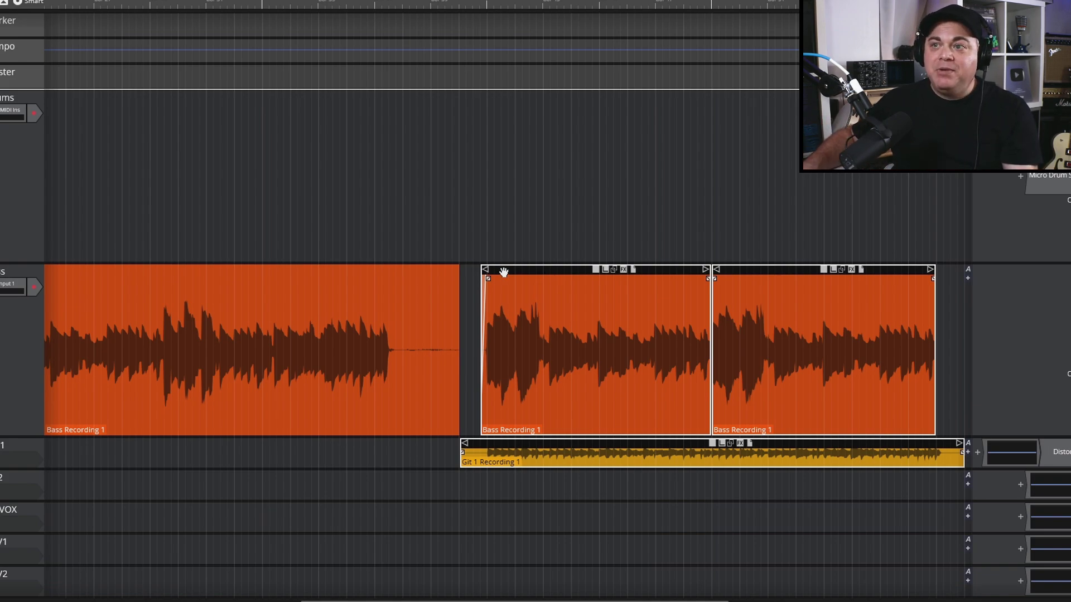
Select the two copied Bass clips and the copied guitar clip at the end of the arrangement and delete them.
scroll(539, 295, down, 3)
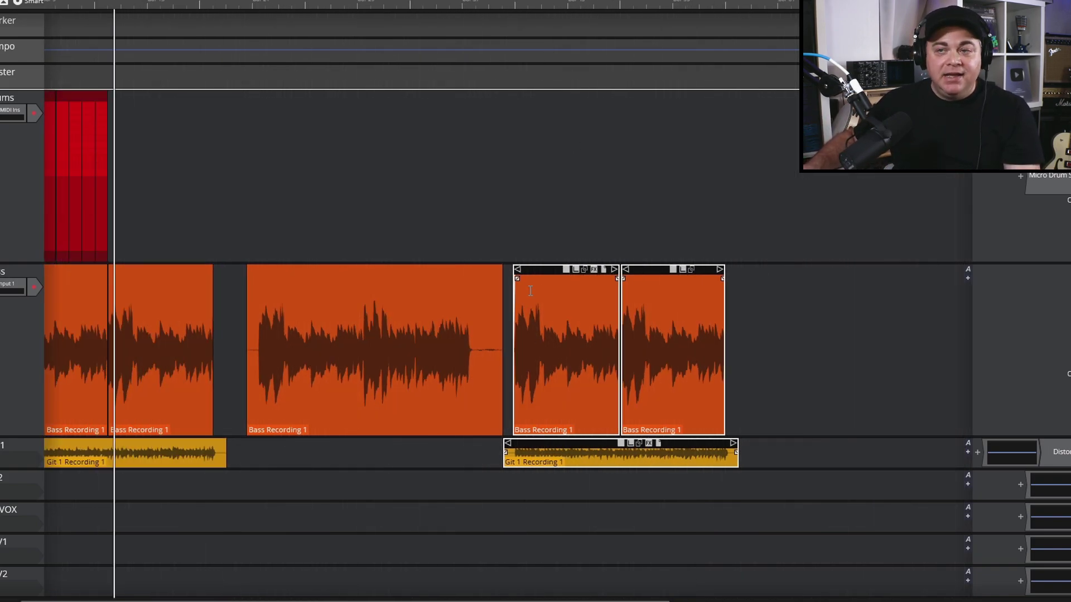
click(537, 270)
shift+click(641, 272)
shift+click(549, 447)
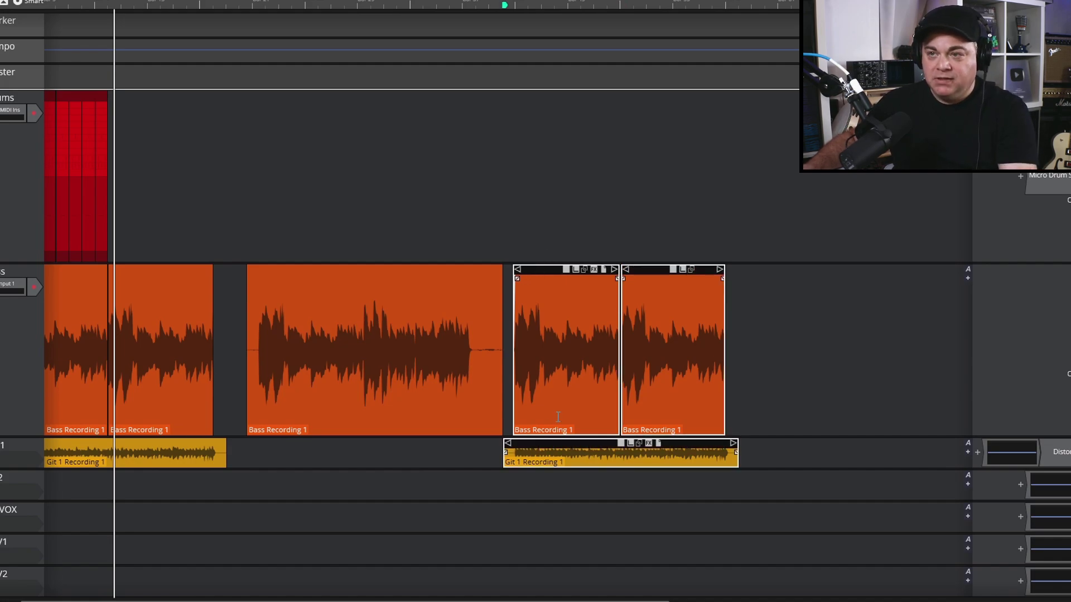
key(Delete)
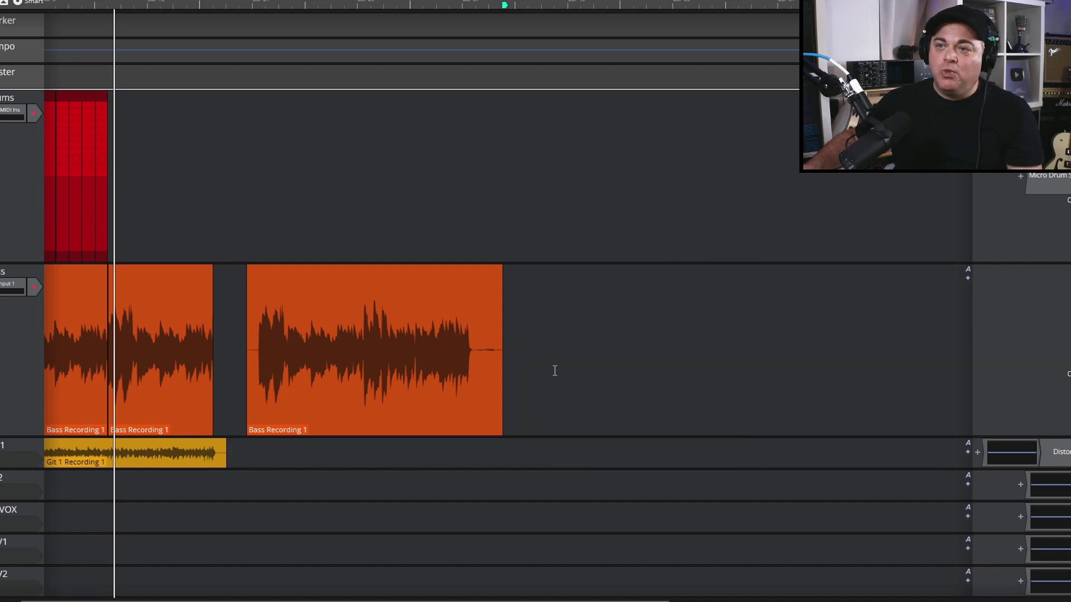
Move the clip on the first Synth track later along its track and undo the move.
click(302, 280)
key(Up)
key(Up)
key(Up)
key(Up)
key(Down)
key(Down)
scroll(12, 407, down, 4)
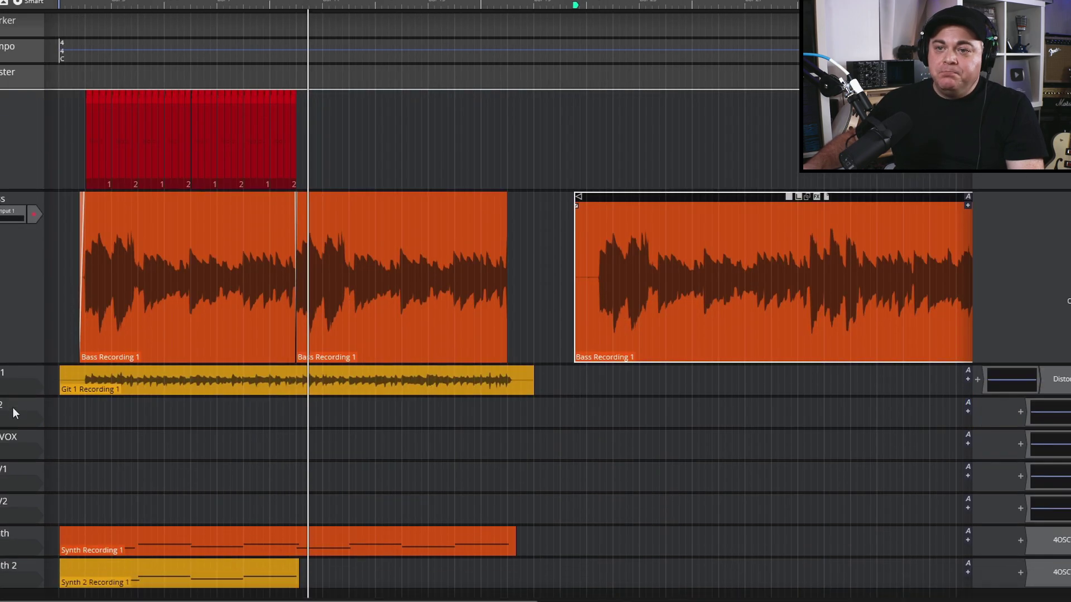
click(219, 519)
click(195, 506)
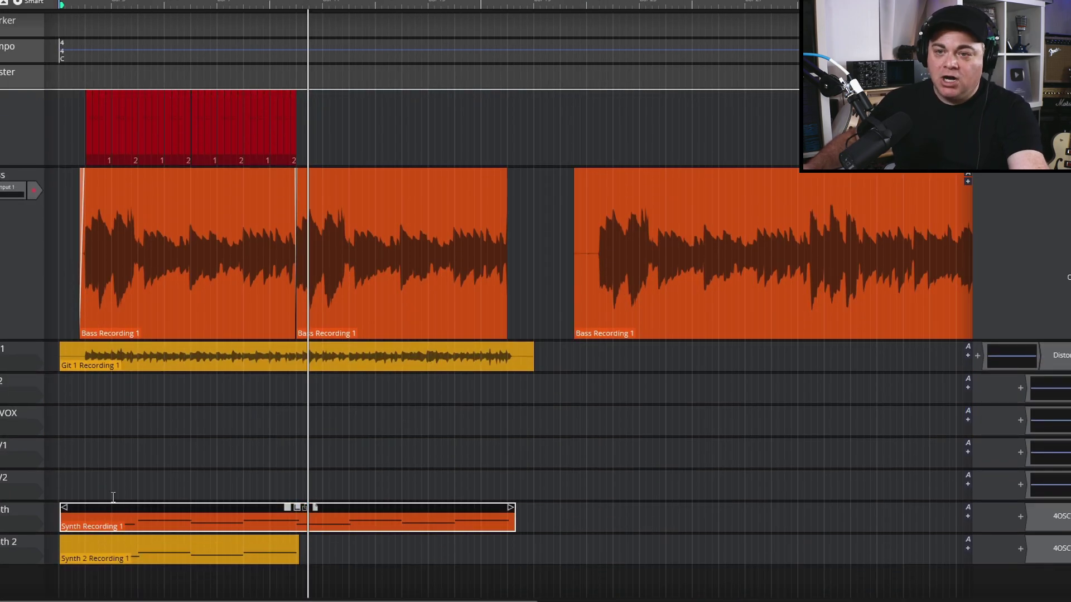
drag(96, 512, 594, 505)
key(ctrl+z)
Adjust the end of the first Synth track's clip to line up with the end of the second Bass clip.
mouse_move(511, 510)
mouse_down()
mouse_move(773, 519)
mouse_move(631, 525)
mouse_move(522, 510)
mouse_up()
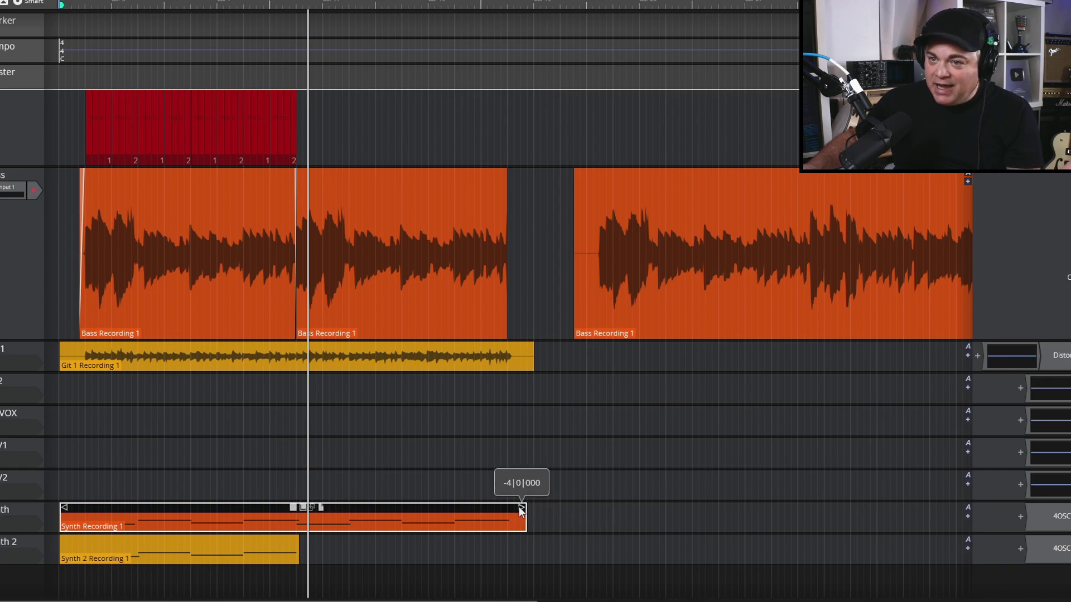
drag(502, 508, 502, 484)
Split the first Synth track's clip where the Drums clips end and move its second part later along the track.
click(290, 528)
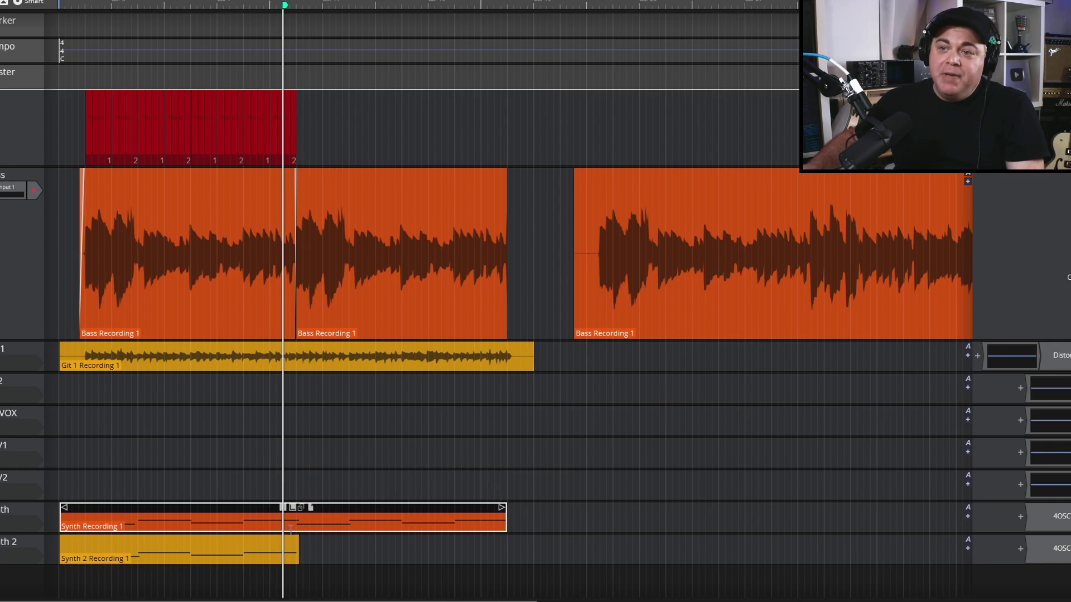
click(297, 521)
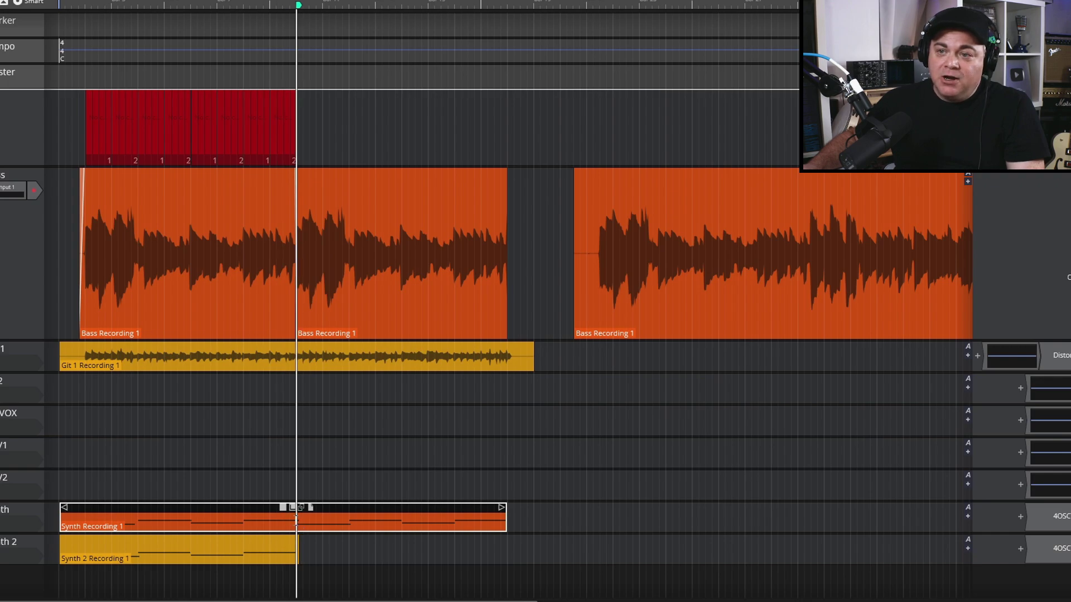
right_click(296, 520)
click(366, 443)
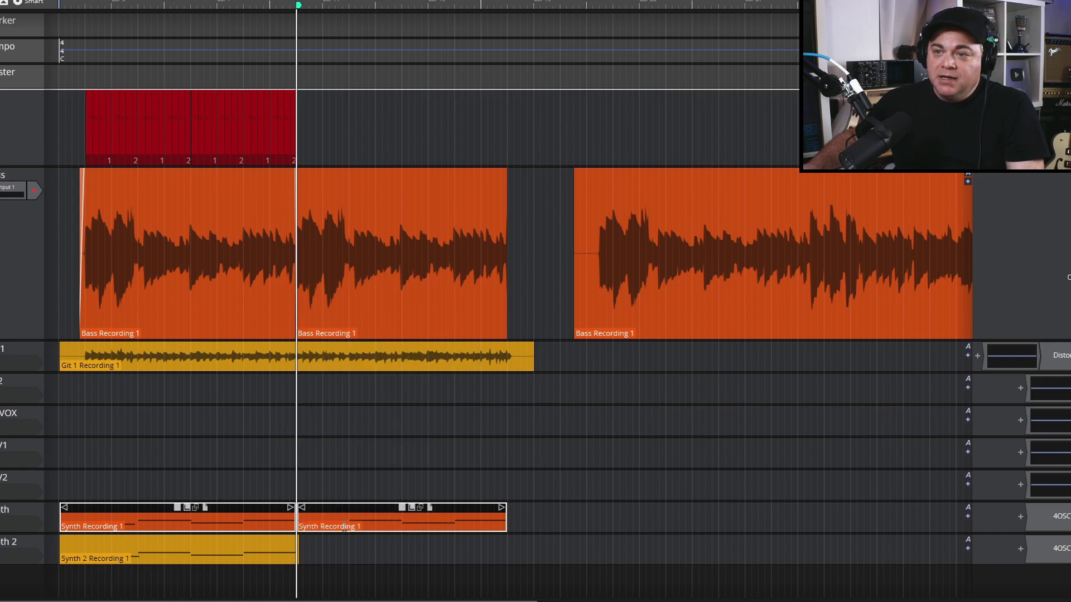
click(344, 509)
drag(344, 508, 447, 496)
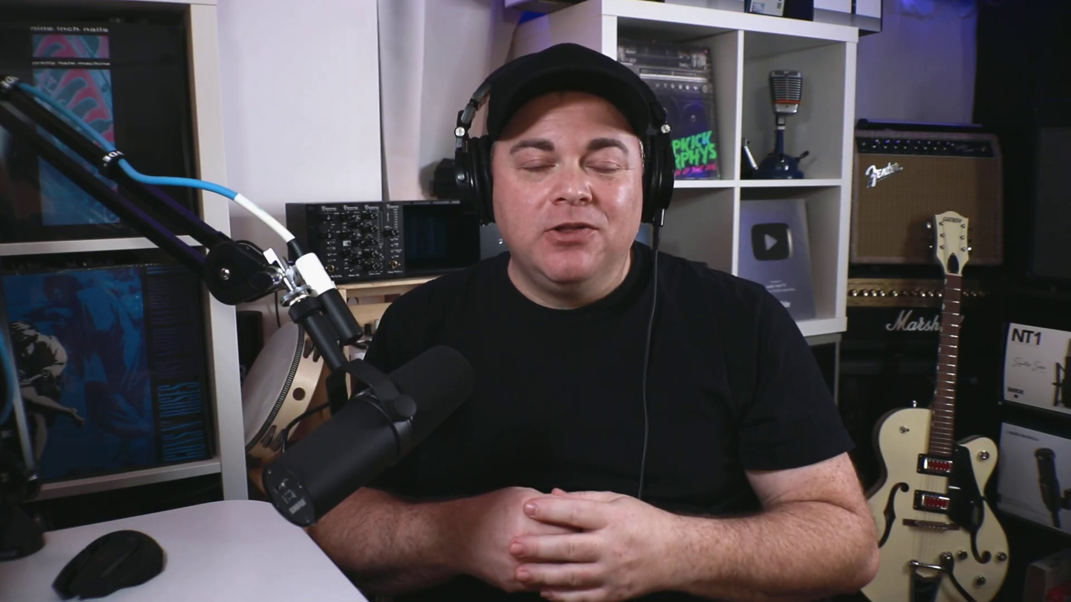